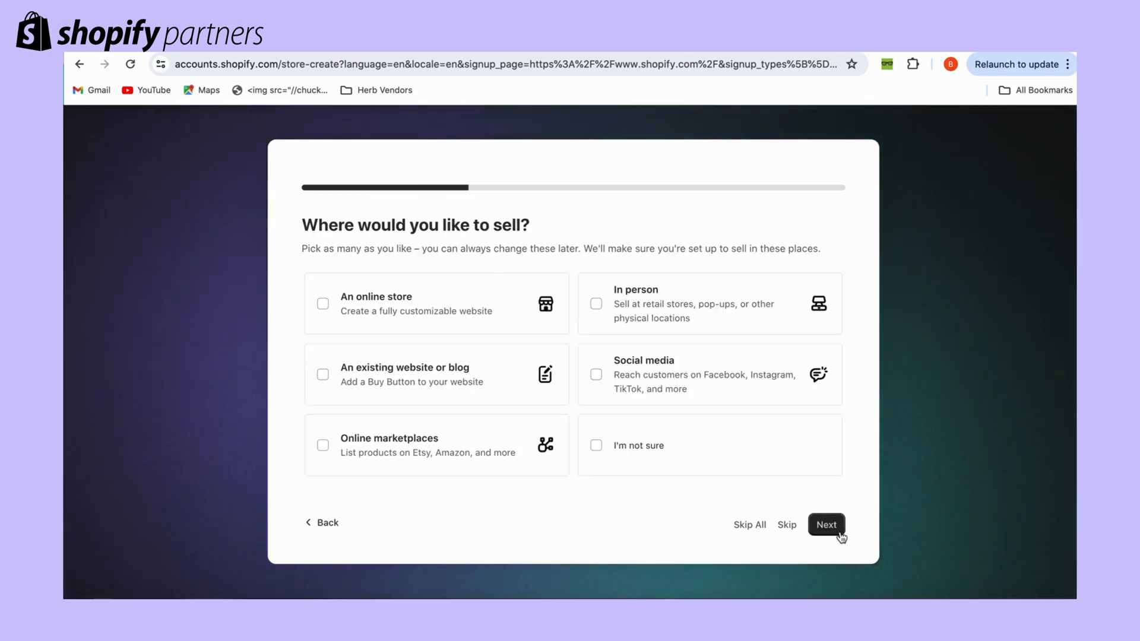
Choose online store, marketplaces and social media selling, skip the product question, and confirm United States.
{"action": "left_click", "coordinate": [472, 311]}
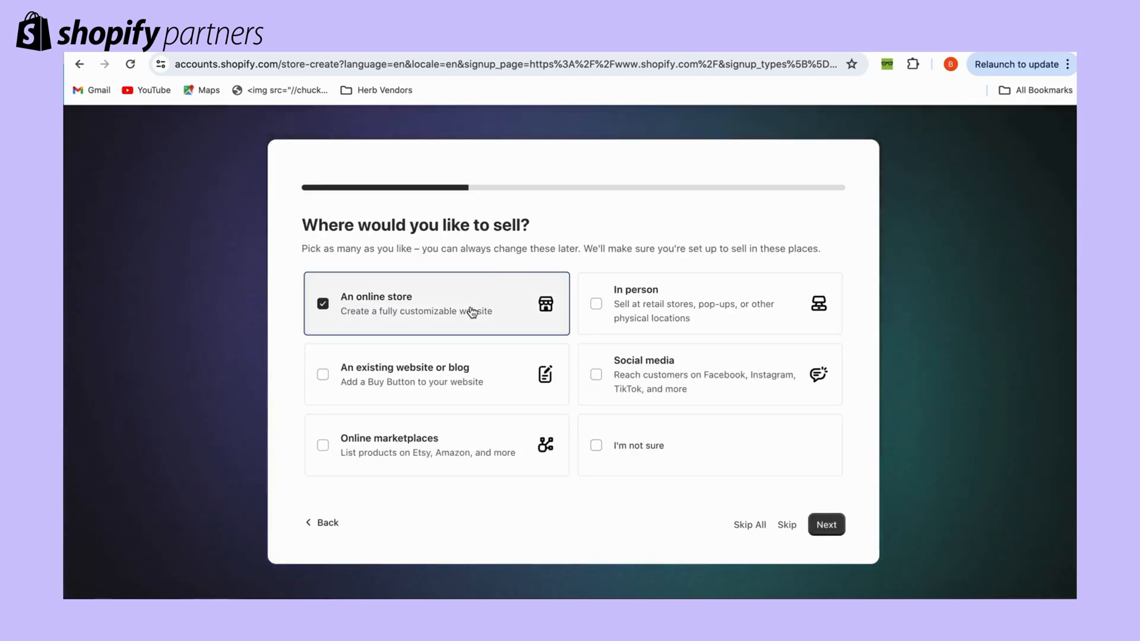
{"action": "left_click", "coordinate": [457, 454]}
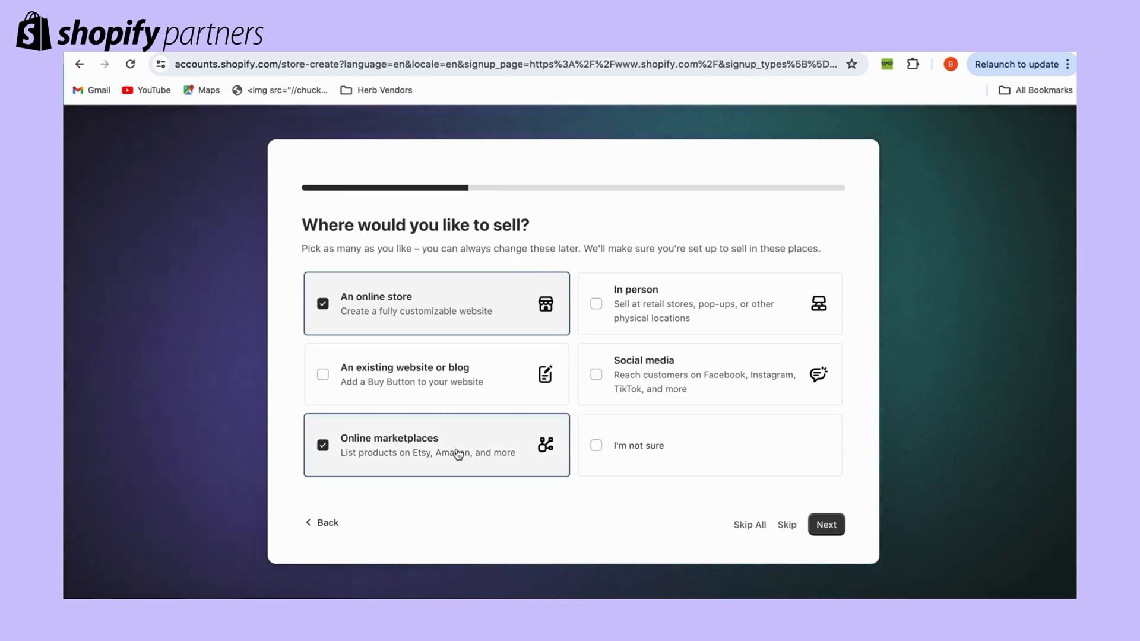
{"action": "left_click", "coordinate": [719, 364]}
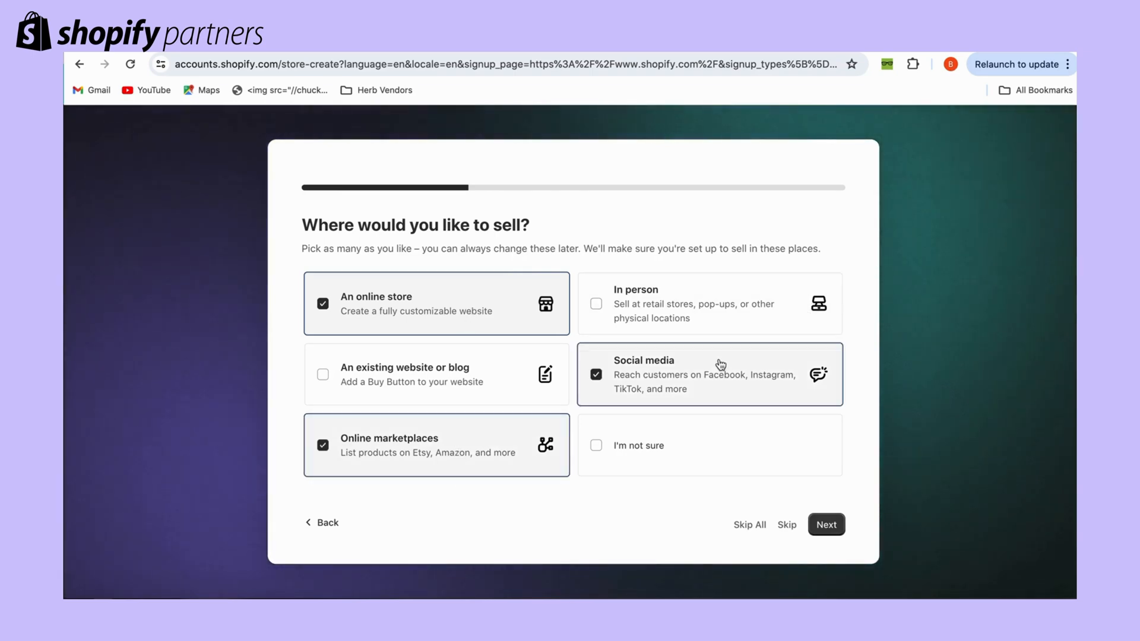
{"action": "left_click", "coordinate": [833, 525]}
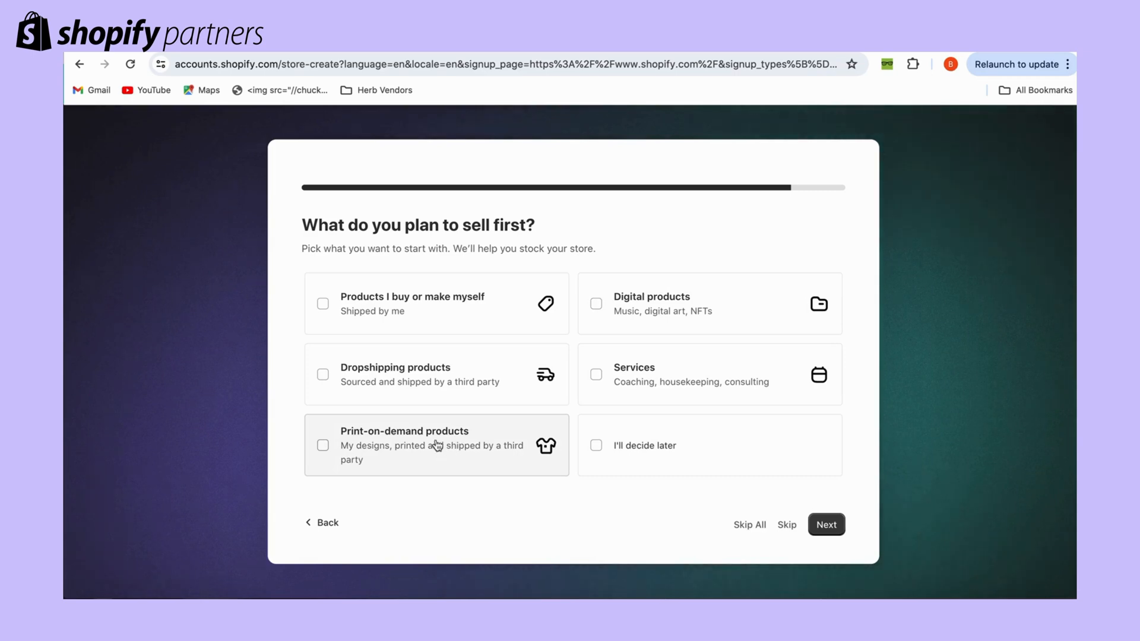
{"action": "left_click", "coordinate": [824, 523]}
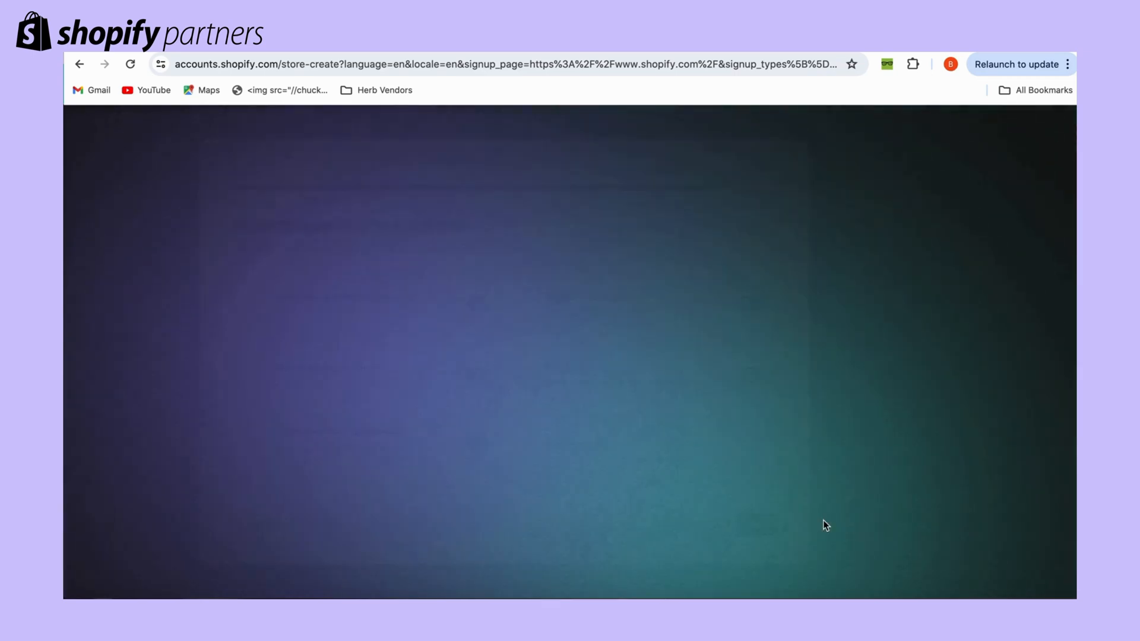
{"action": "left_click", "coordinate": [716, 454]}
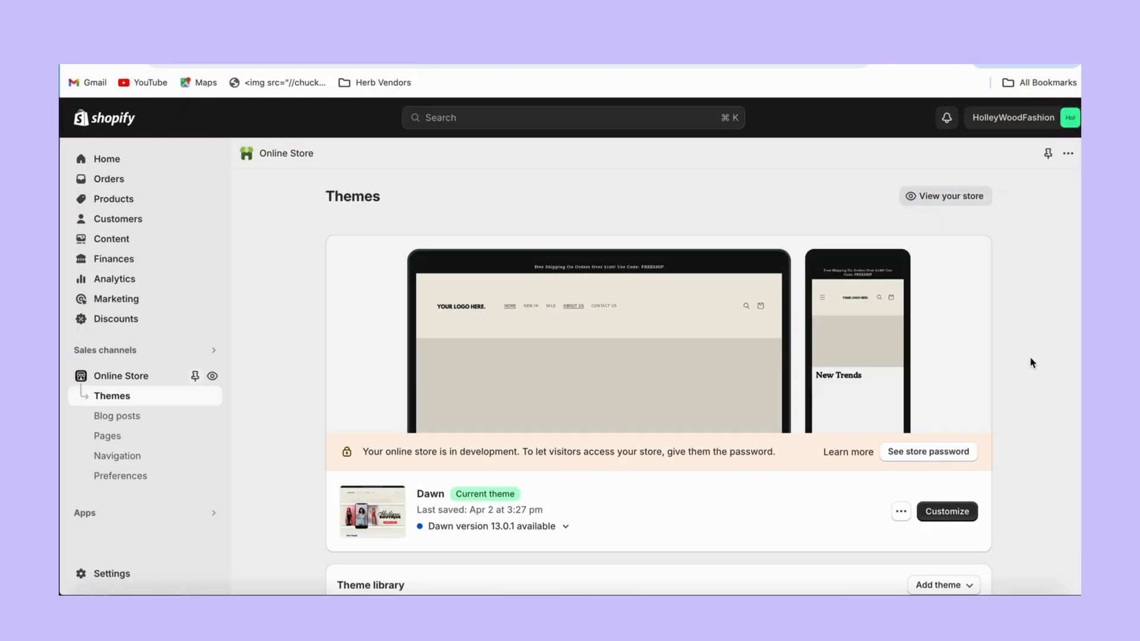
Browse the Theme library and Popular free themes, then open the Dawn theme's Theme Store page.
{"action": "scroll", "coordinate": [1030, 363], "scroll_direction": "down", "scroll_amount": 5}
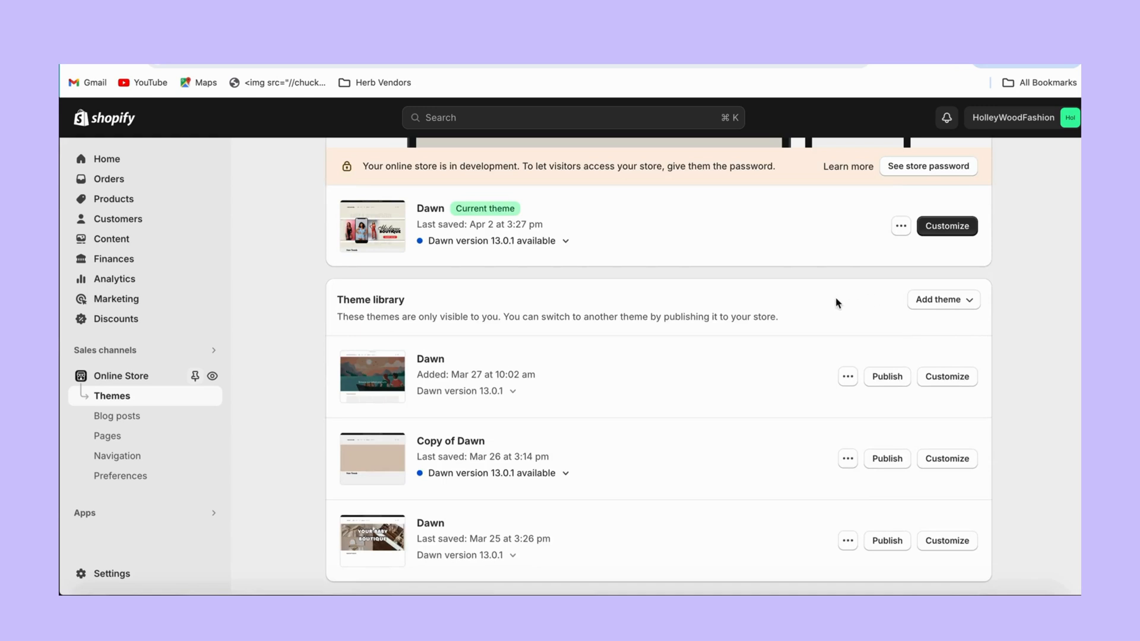
{"action": "scroll", "coordinate": [882, 285], "scroll_direction": "down", "scroll_amount": 7}
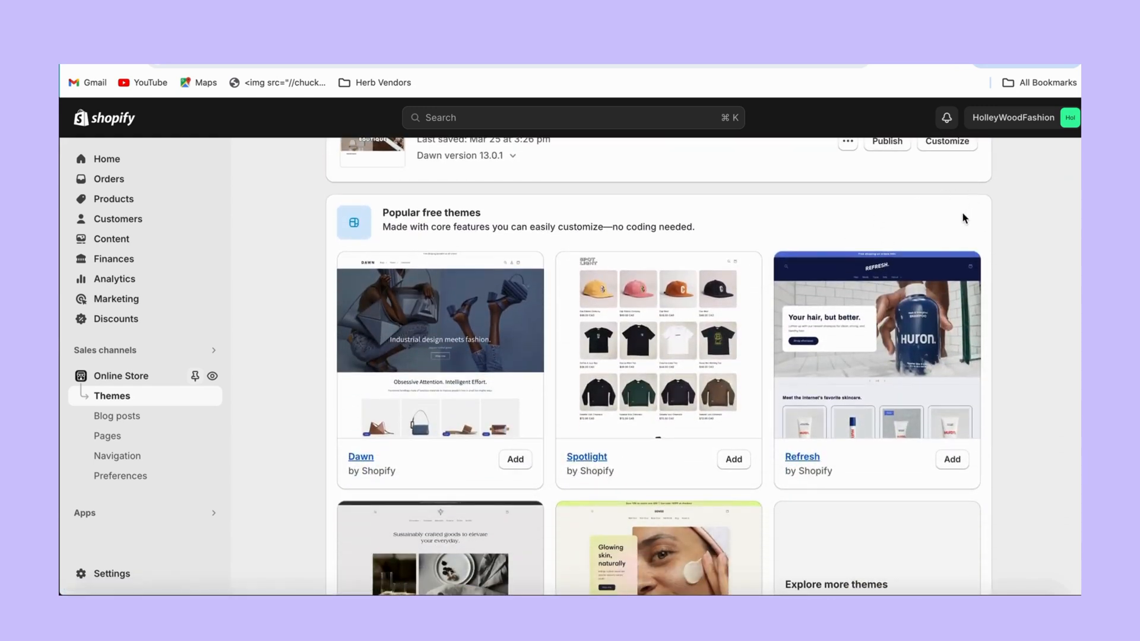
{"action": "scroll", "coordinate": [963, 219], "scroll_direction": "down", "scroll_amount": 1}
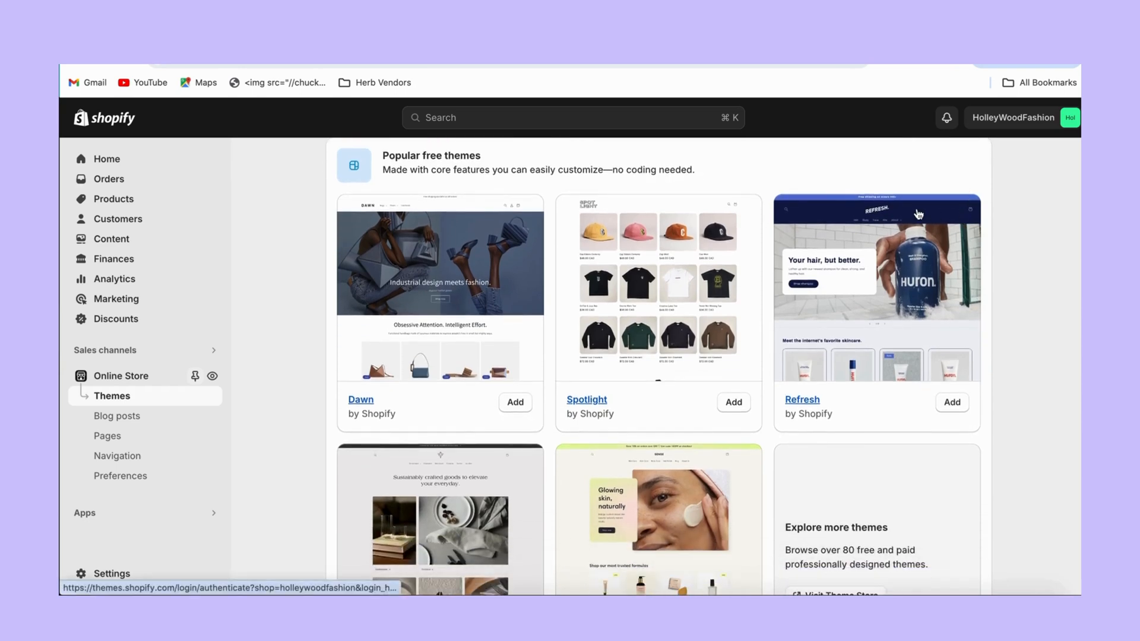
{"action": "left_click", "coordinate": [480, 200]}
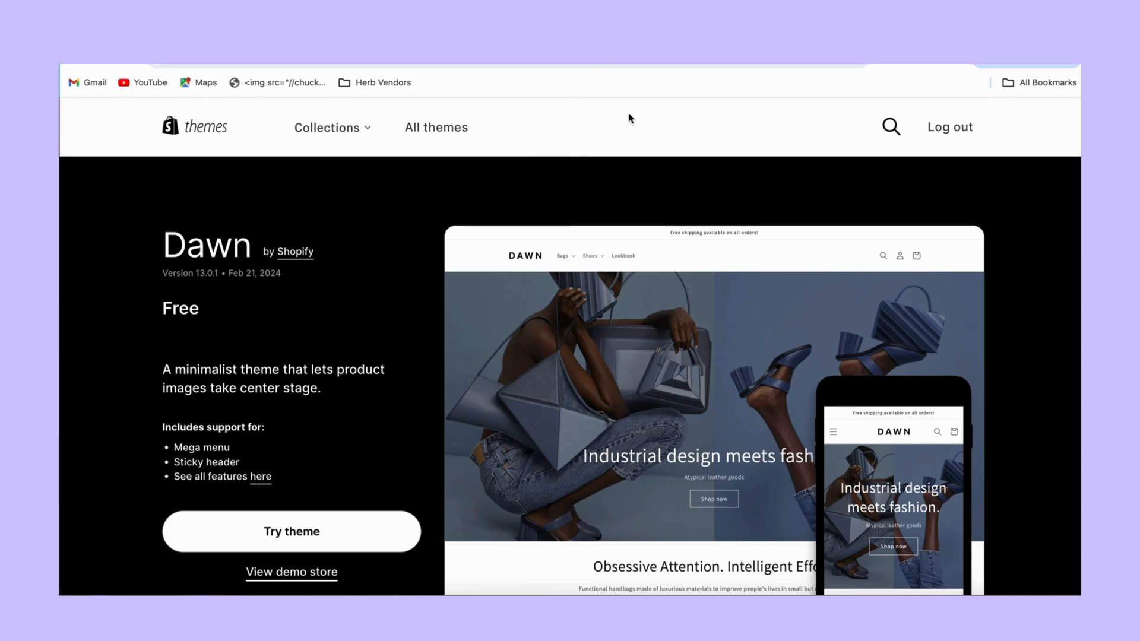
Scroll through the Dawn theme page's feature list.
{"action": "scroll", "coordinate": [644, 228], "scroll_direction": "down", "scroll_amount": 1}
{"action": "scroll", "coordinate": [647, 232], "scroll_direction": "down", "scroll_amount": 10}
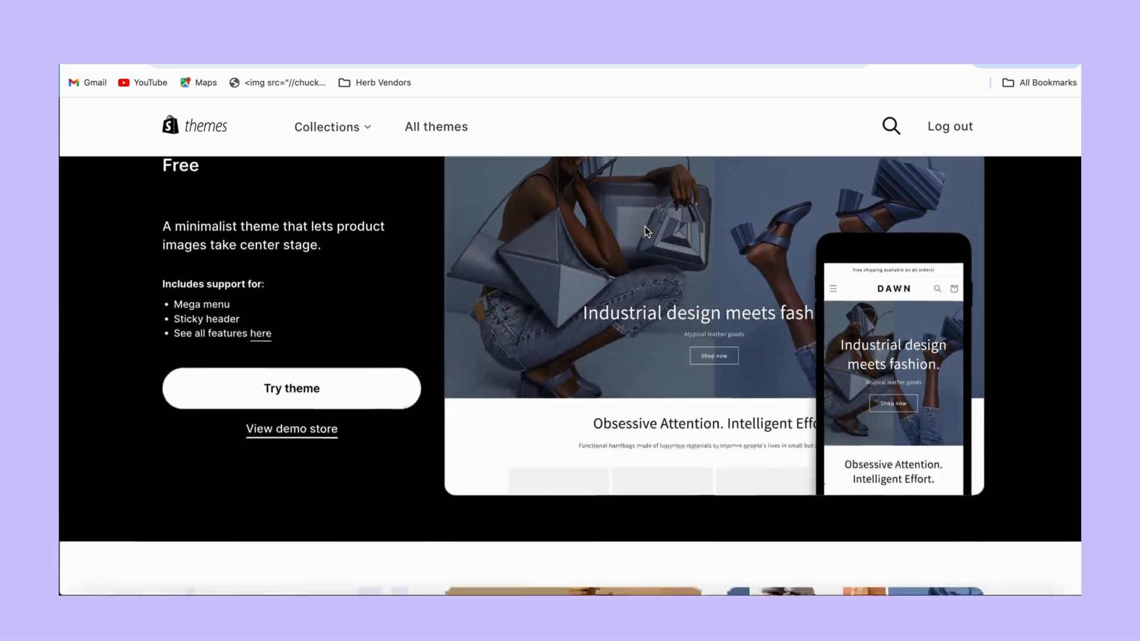
{"action": "scroll", "coordinate": [646, 229], "scroll_direction": "down", "scroll_amount": 7}
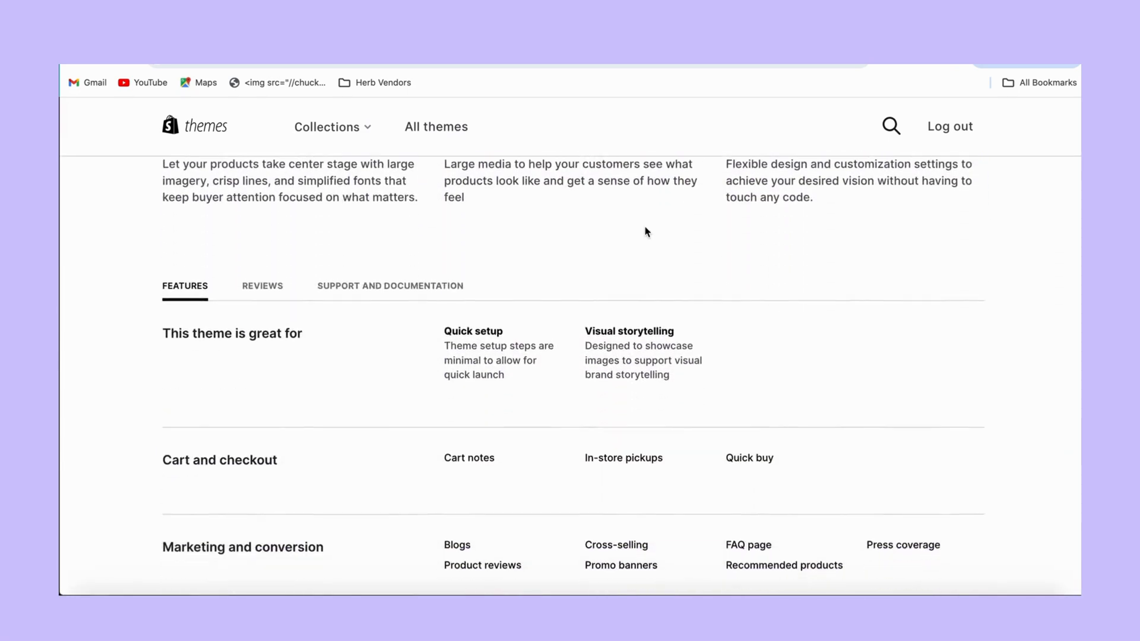
{"action": "scroll", "coordinate": [645, 226], "scroll_direction": "down", "scroll_amount": 1}
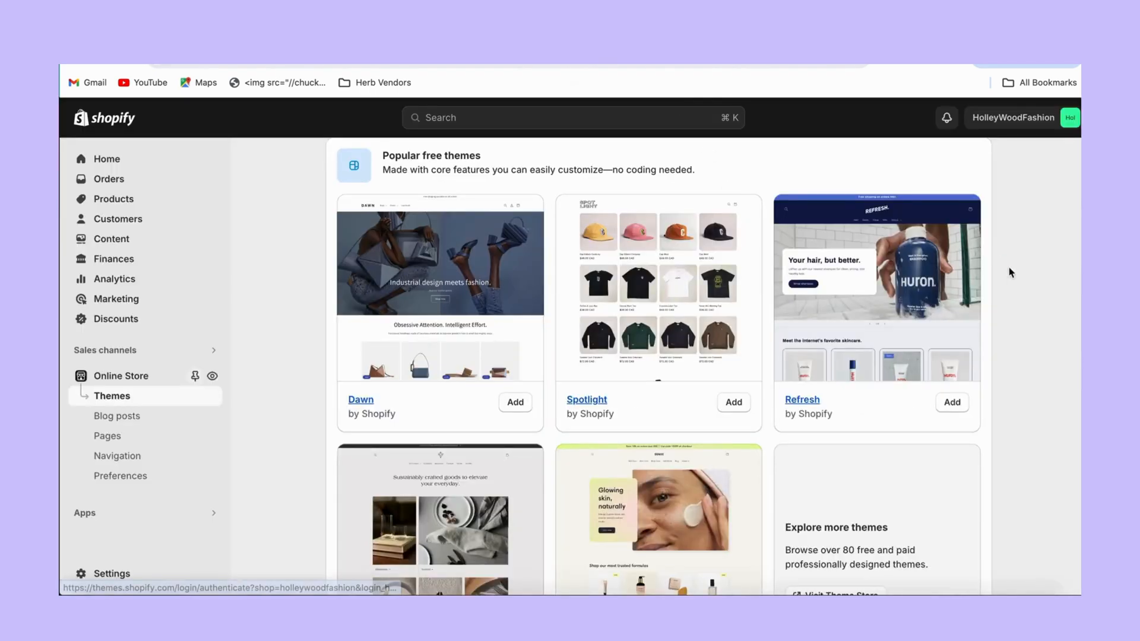
{"action": "left_click_drag", "start_coordinate": [1014, 273], "coordinate": [1013, 404]}
{"action": "left_click", "coordinate": [1009, 396]}
Back on the Themes page, open the 'Learn more about themes' help article.
{"action": "scroll", "coordinate": [1010, 395], "scroll_direction": "up", "scroll_amount": 1}
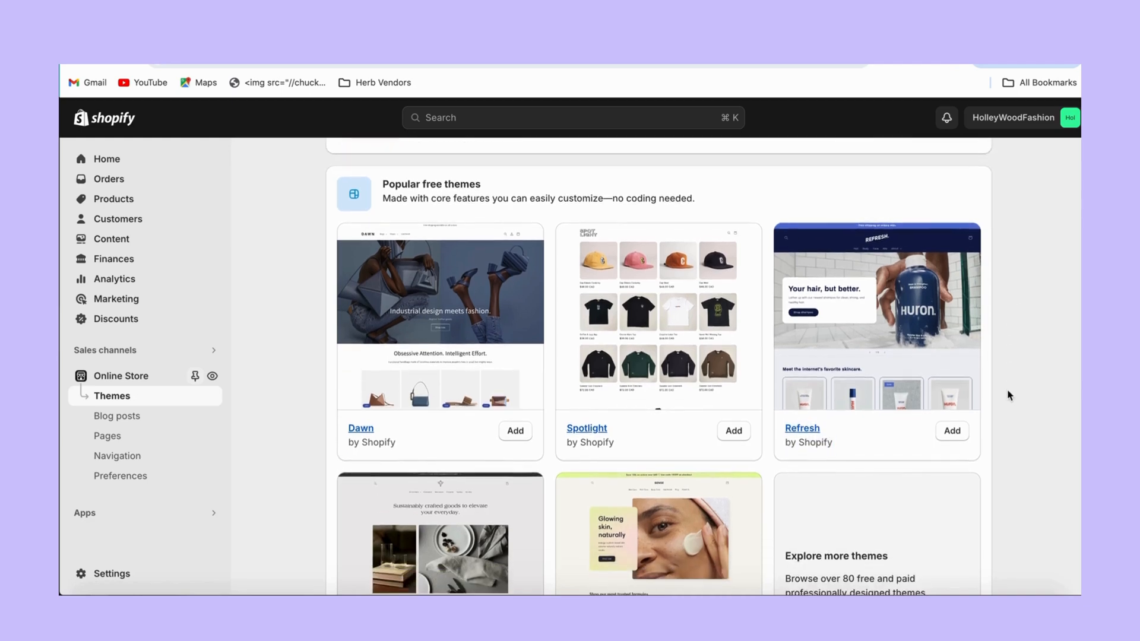
{"action": "scroll", "coordinate": [1009, 396], "scroll_direction": "down", "scroll_amount": 5}
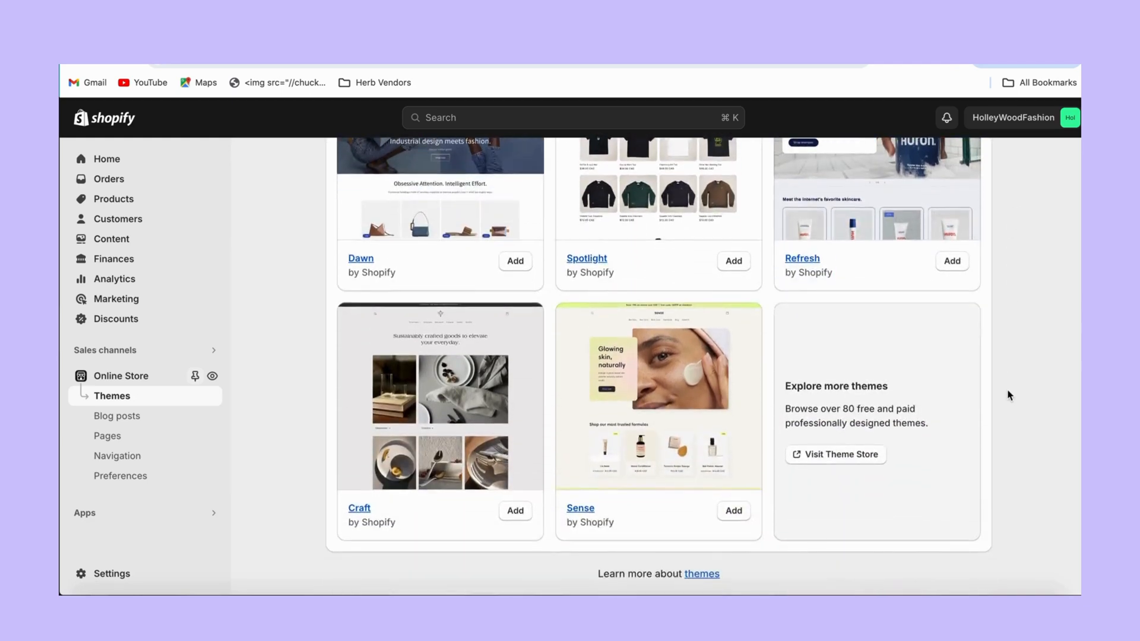
{"action": "left_click", "coordinate": [706, 576]}
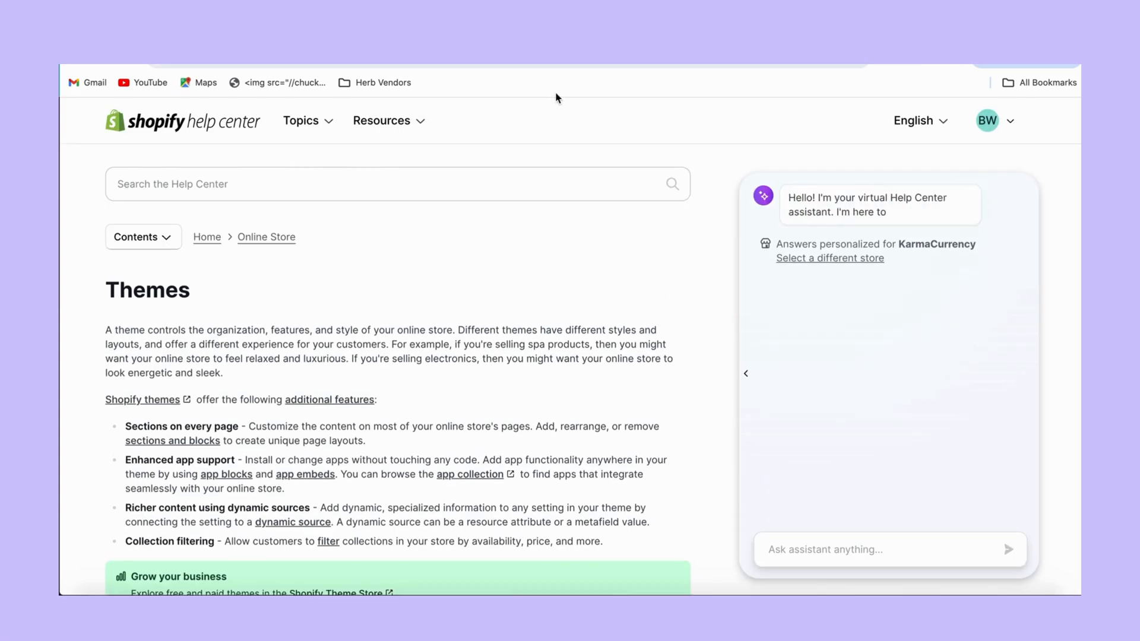
Leave the Themes help article for the admin, go to Products, and start adding a product.
{"action": "left_click", "coordinate": [511, 36]}
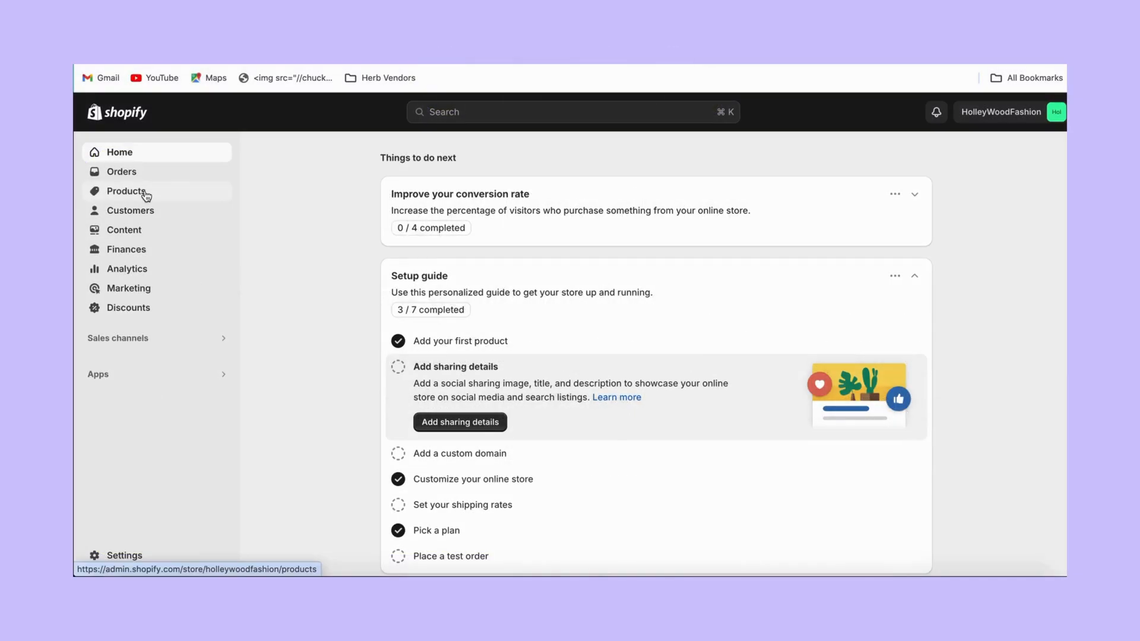
{"action": "left_click", "coordinate": [146, 197]}
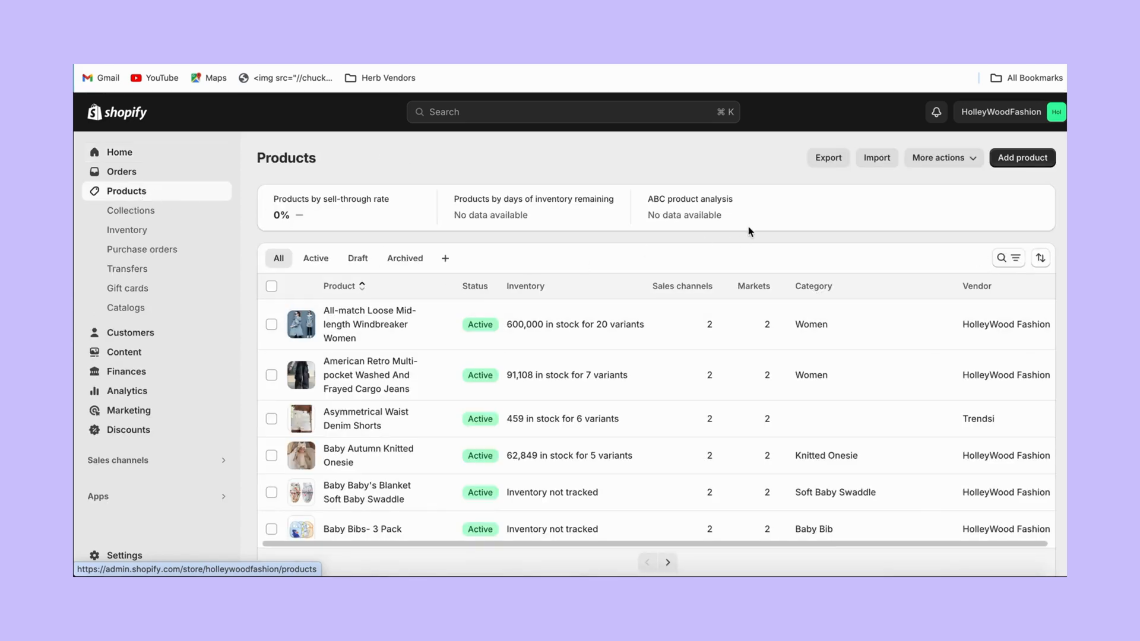
{"action": "left_click", "coordinate": [1027, 159]}
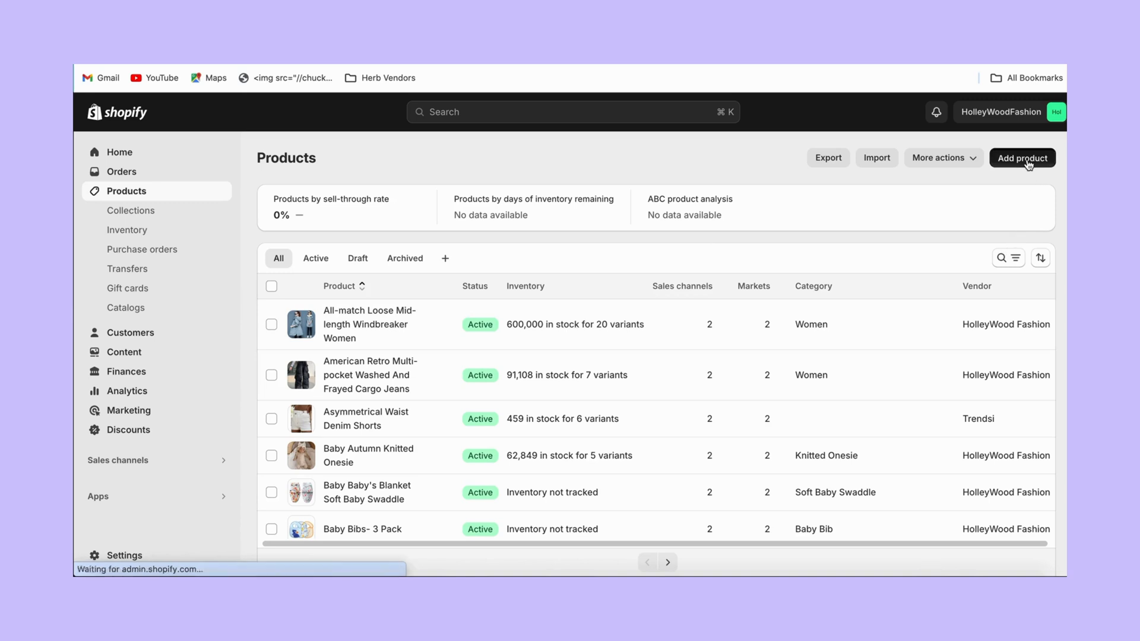
Title the new product 'Shirt'.
{"action": "left_click", "coordinate": [614, 226]}
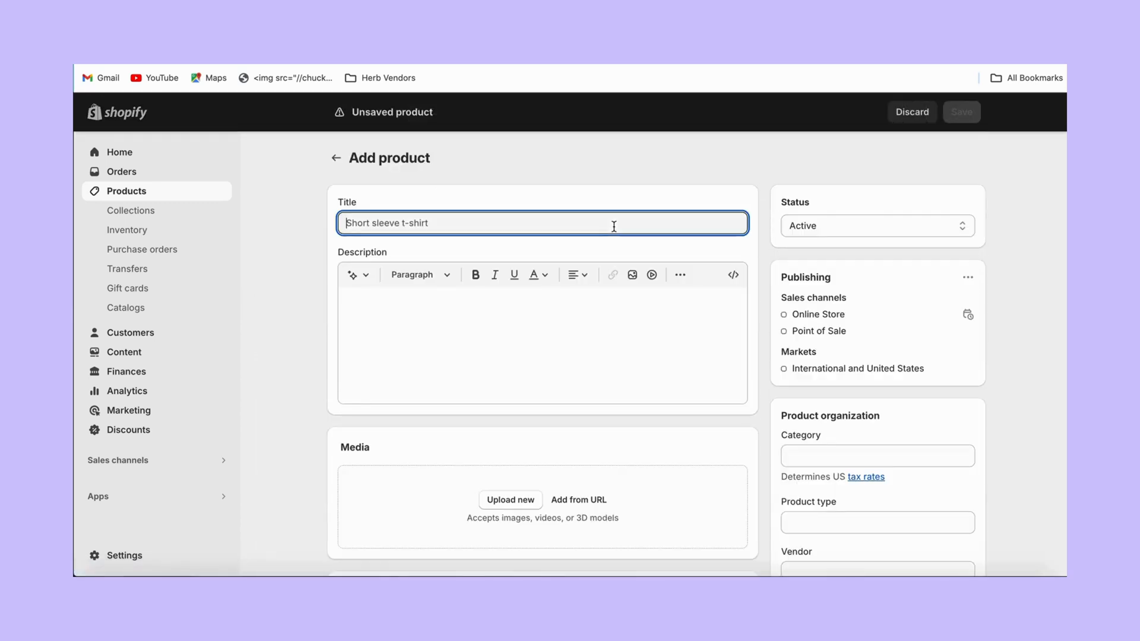
{"action": "type", "text": "S"}
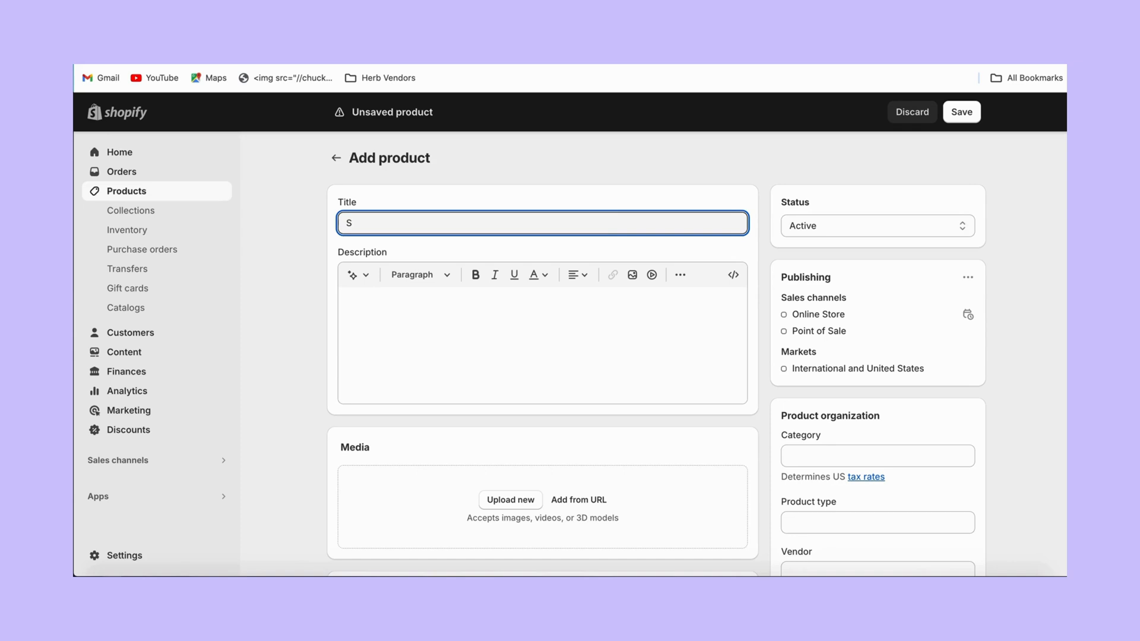
{"action": "type", "text": "hirt"}
{"action": "left_click", "coordinate": [1045, 335]}
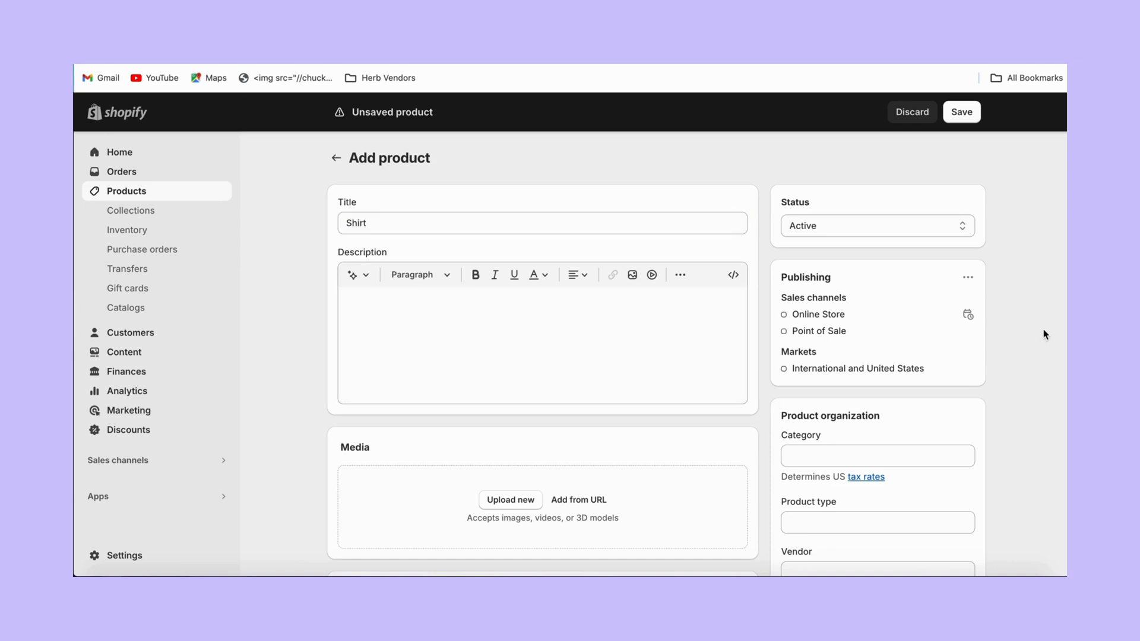
Set the Shirt's price to $10.00 and its cost per item to $2.50.
{"action": "scroll", "coordinate": [1044, 331], "scroll_direction": "down", "scroll_amount": 3}
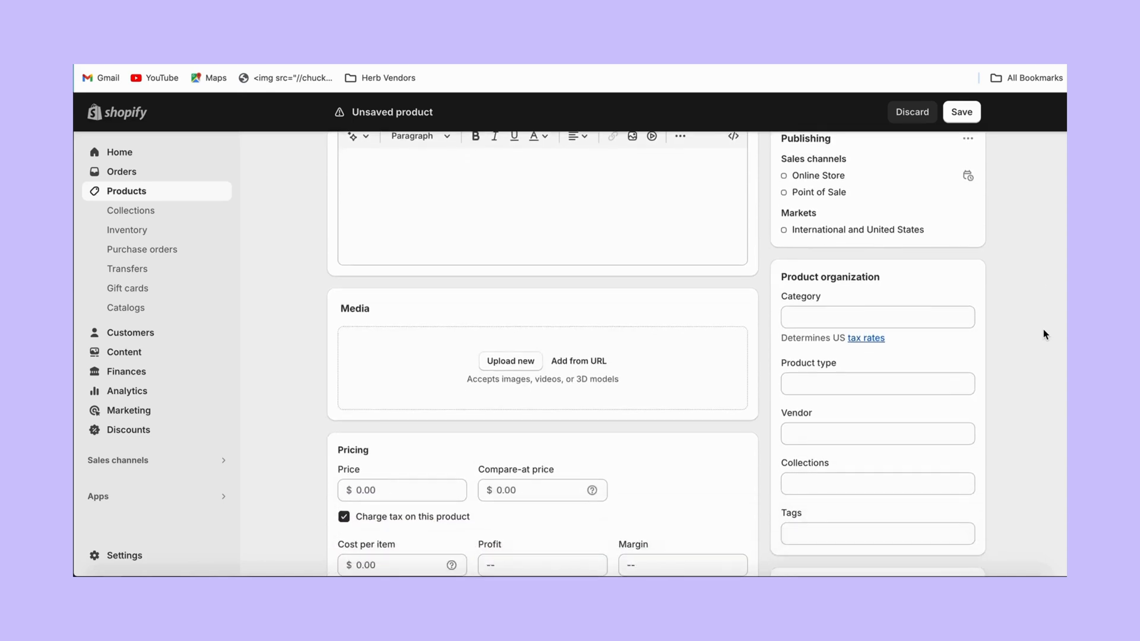
{"action": "scroll", "coordinate": [1044, 334], "scroll_direction": "down", "scroll_amount": 1}
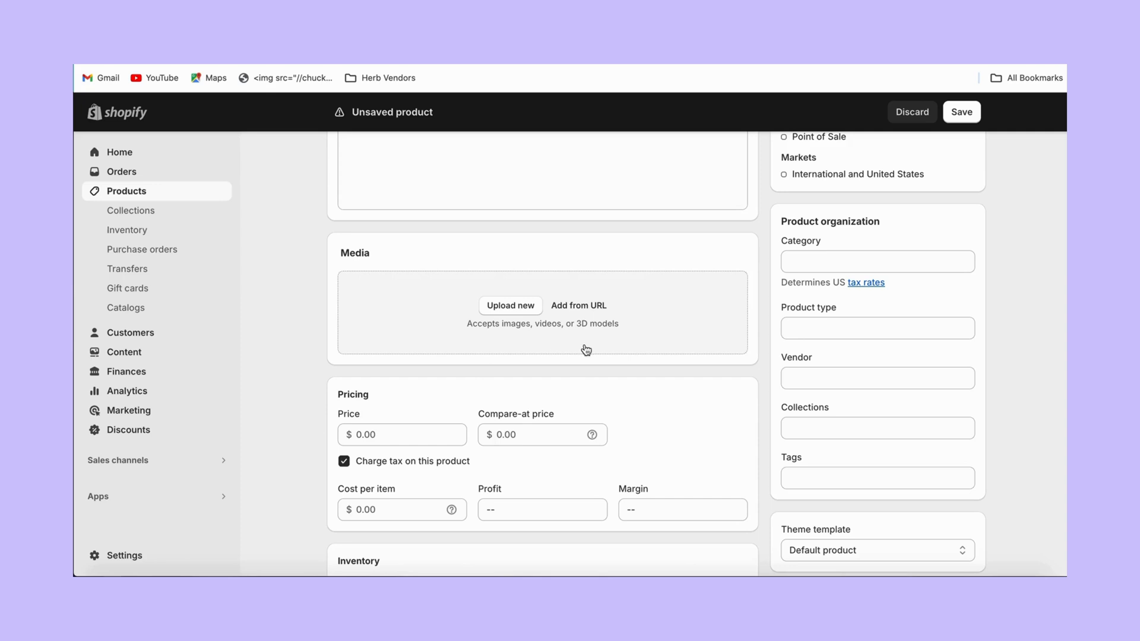
{"action": "left_click", "coordinate": [423, 439]}
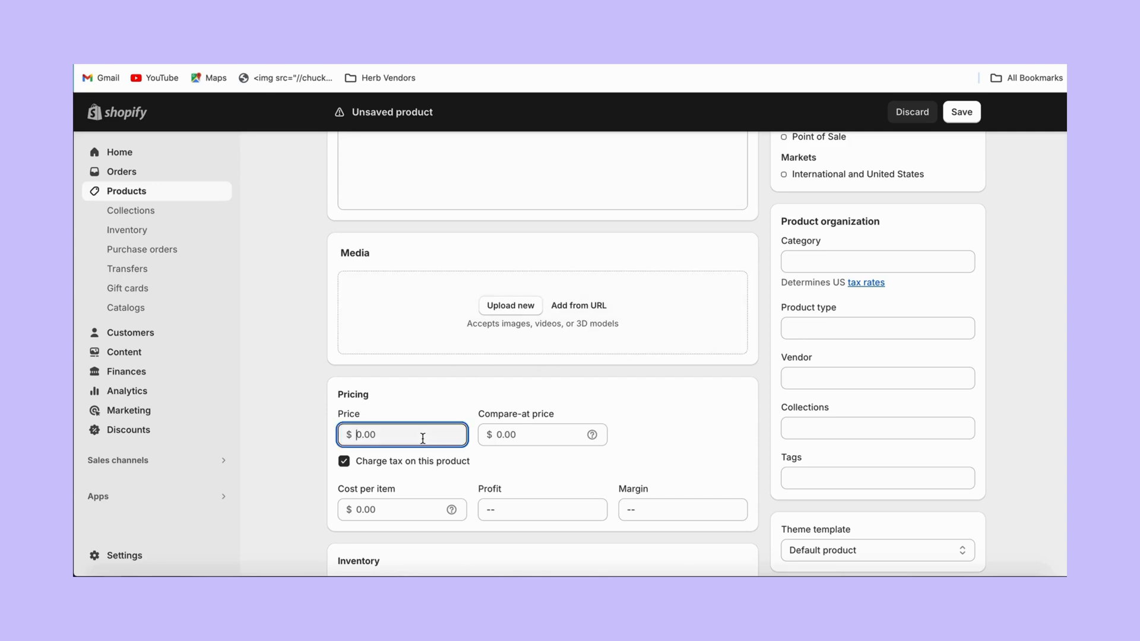
{"action": "left_click", "coordinate": [423, 502]}
{"action": "left_click", "coordinate": [450, 434]}
{"action": "type", "text": "10"}
{"action": "left_click", "coordinate": [547, 437]}
{"action": "left_click", "coordinate": [403, 513]}
{"action": "type", "text": "2.5"}
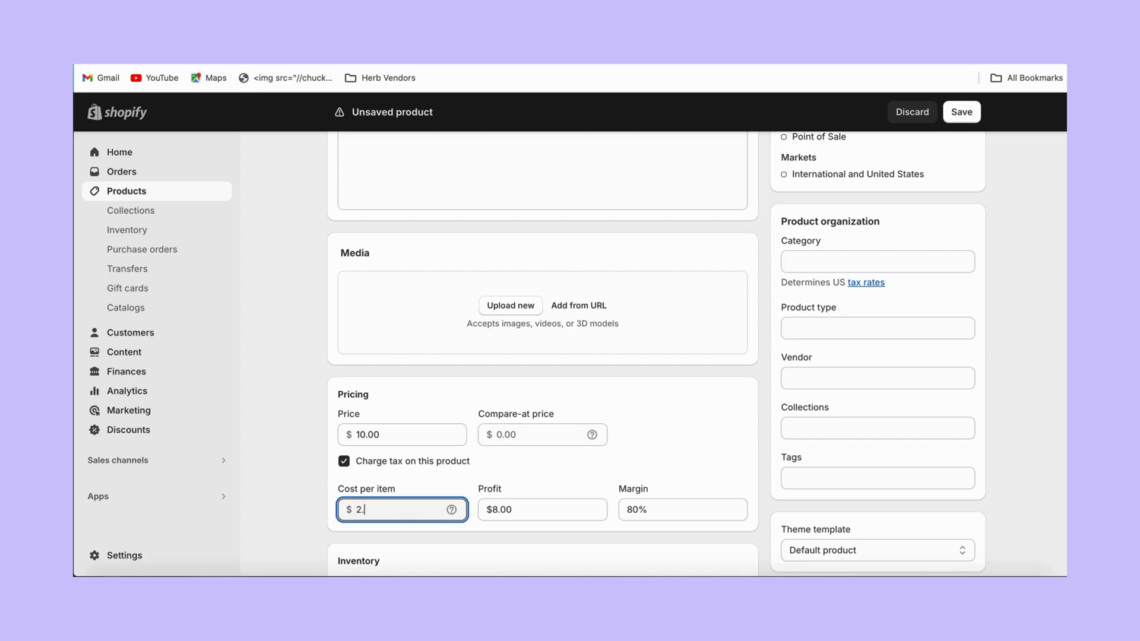
{"action": "left_click", "coordinate": [665, 453]}
Set the shipping weight to 1.0 lb and scroll back to the top.
{"action": "scroll", "coordinate": [663, 452], "scroll_direction": "down", "scroll_amount": 1}
{"action": "scroll", "coordinate": [665, 452], "scroll_direction": "down", "scroll_amount": 6}
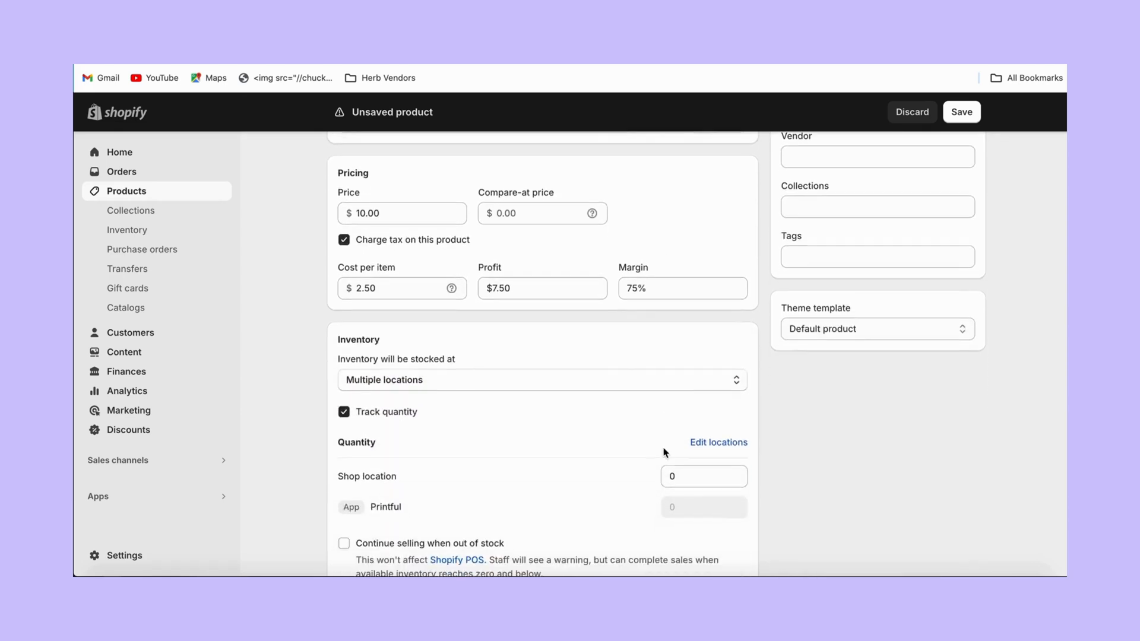
{"action": "scroll", "coordinate": [665, 452], "scroll_direction": "down", "scroll_amount": 4}
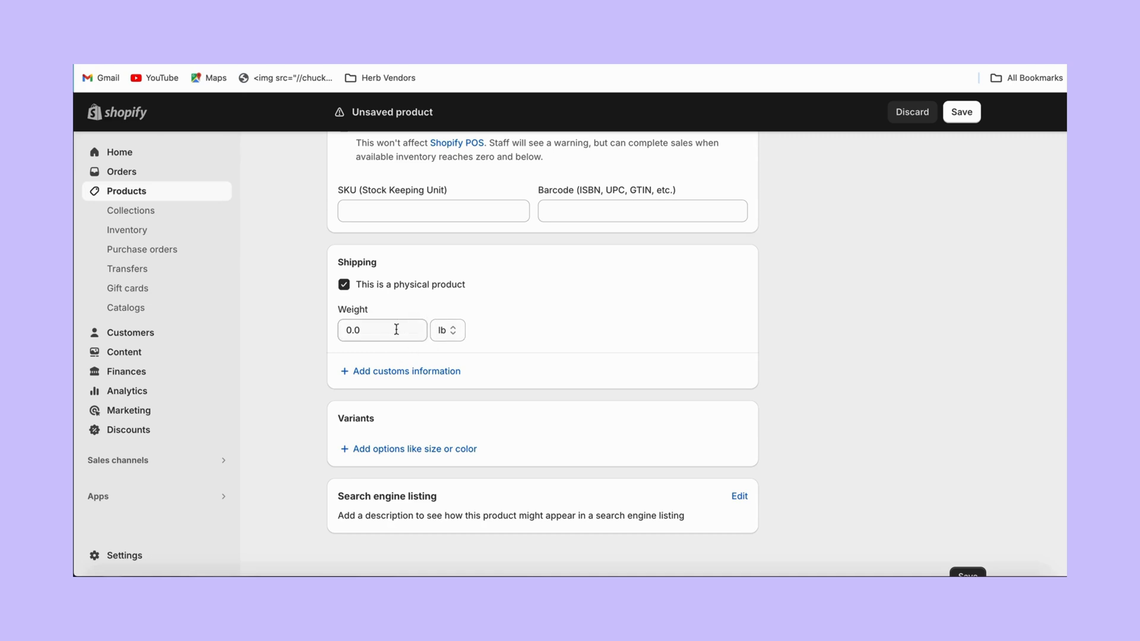
{"action": "left_click", "coordinate": [390, 340]}
{"action": "type", "text": "1"}
{"action": "left_click", "coordinate": [607, 314]}
{"action": "scroll", "coordinate": [607, 313], "scroll_direction": "up", "scroll_amount": 8}
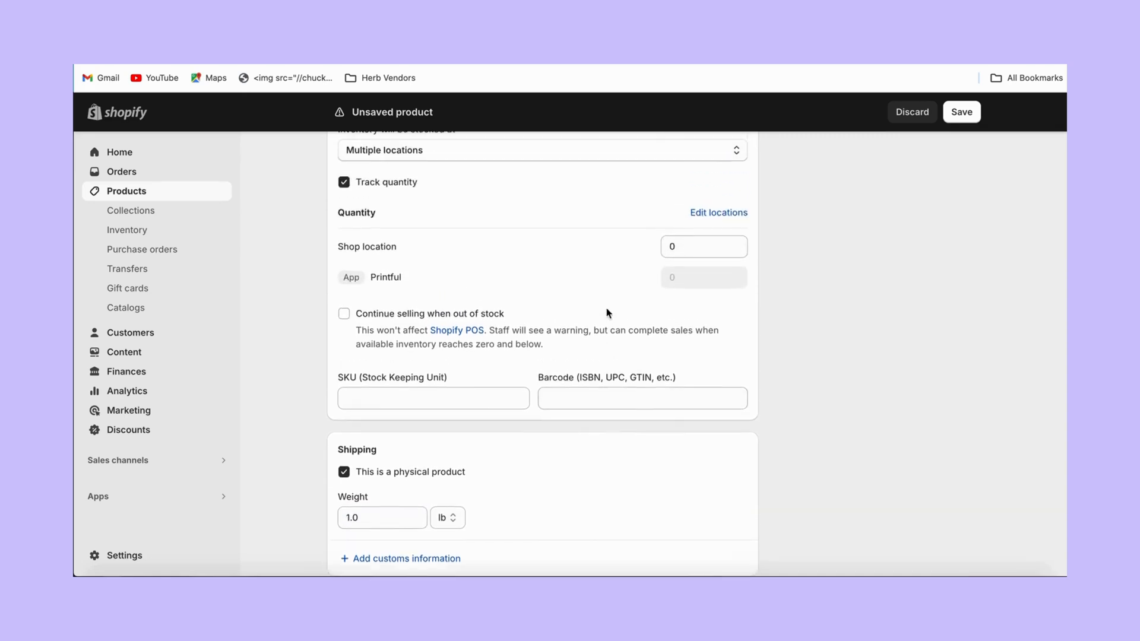
{"action": "scroll", "coordinate": [607, 313], "scroll_direction": "up", "scroll_amount": 5}
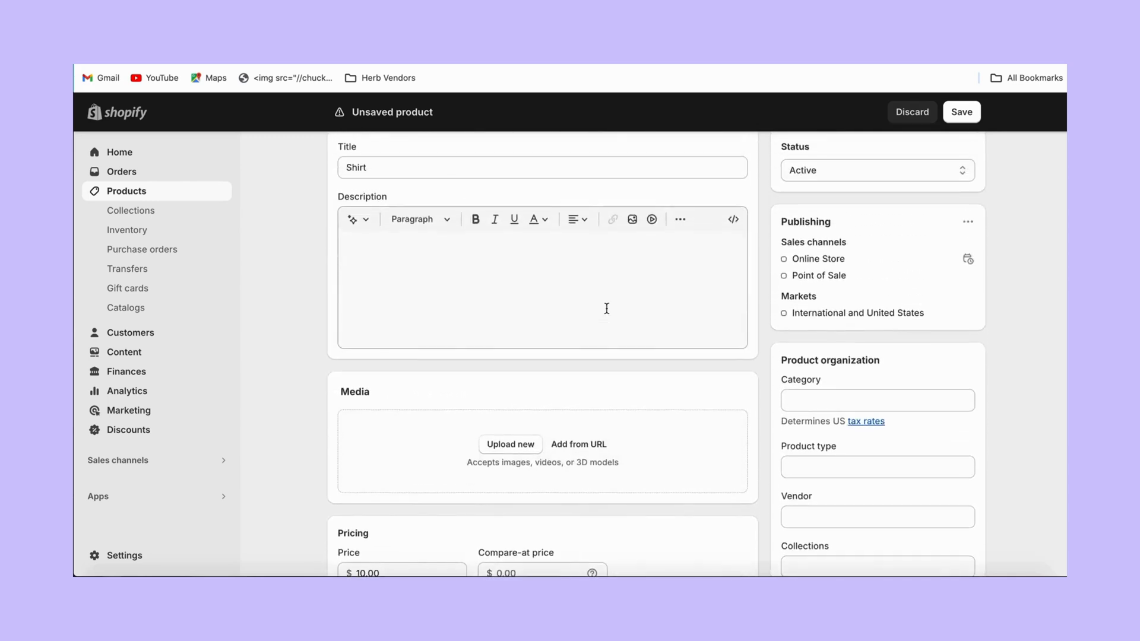
Set category Clothing, product type Women, and vendor HolleyWood Fashion.
{"action": "left_click", "coordinate": [808, 400]}
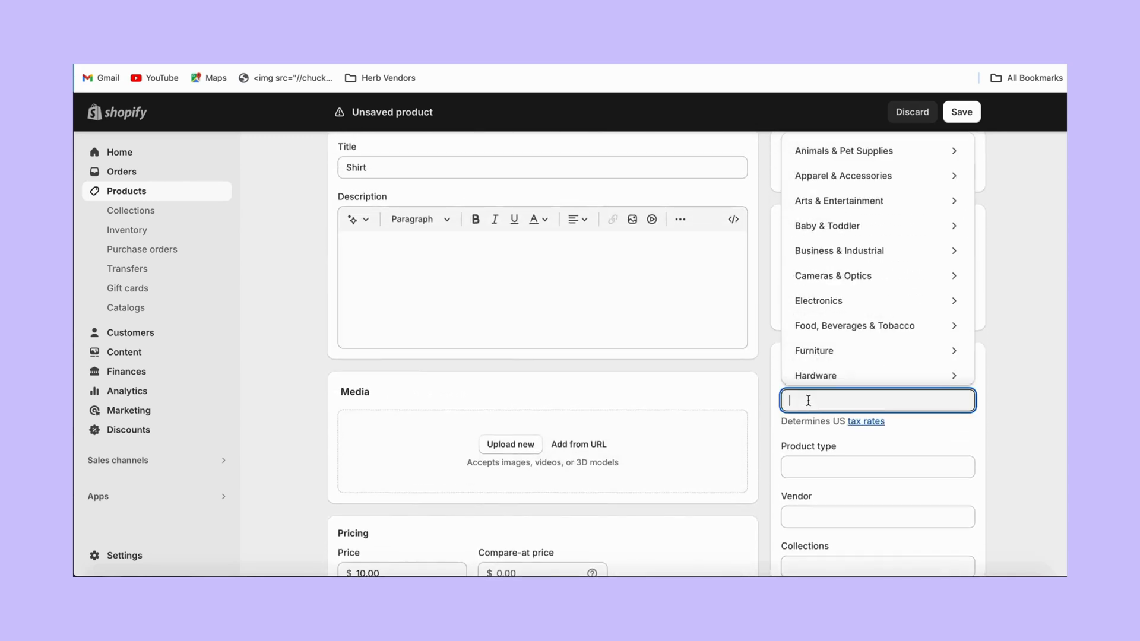
{"action": "type", "text": "Clothing"}
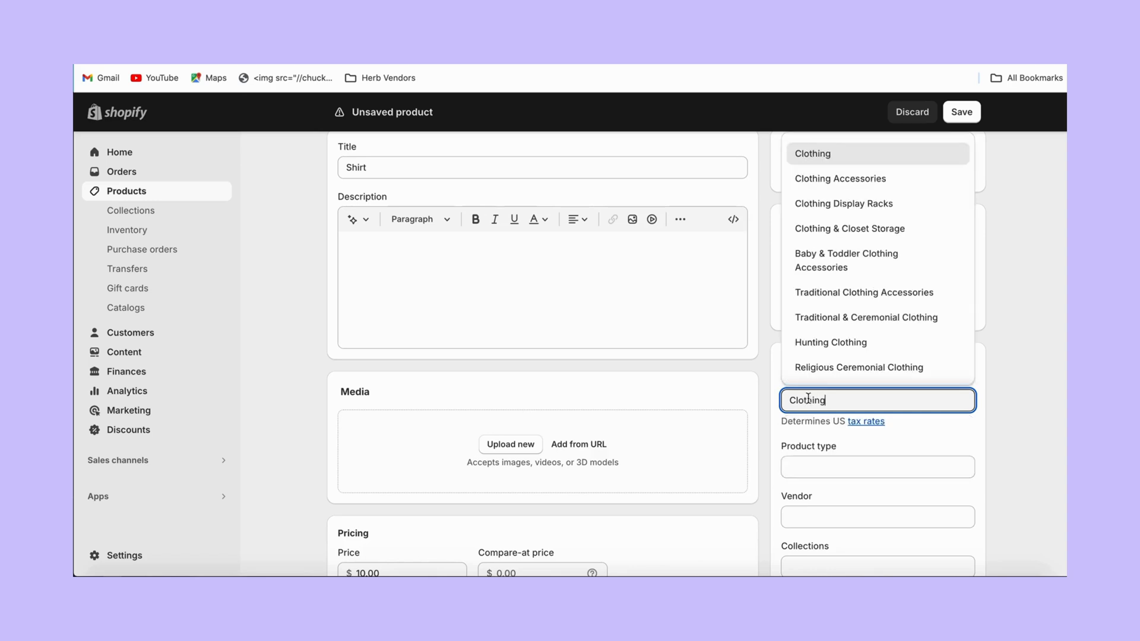
{"action": "left_click", "coordinate": [844, 162]}
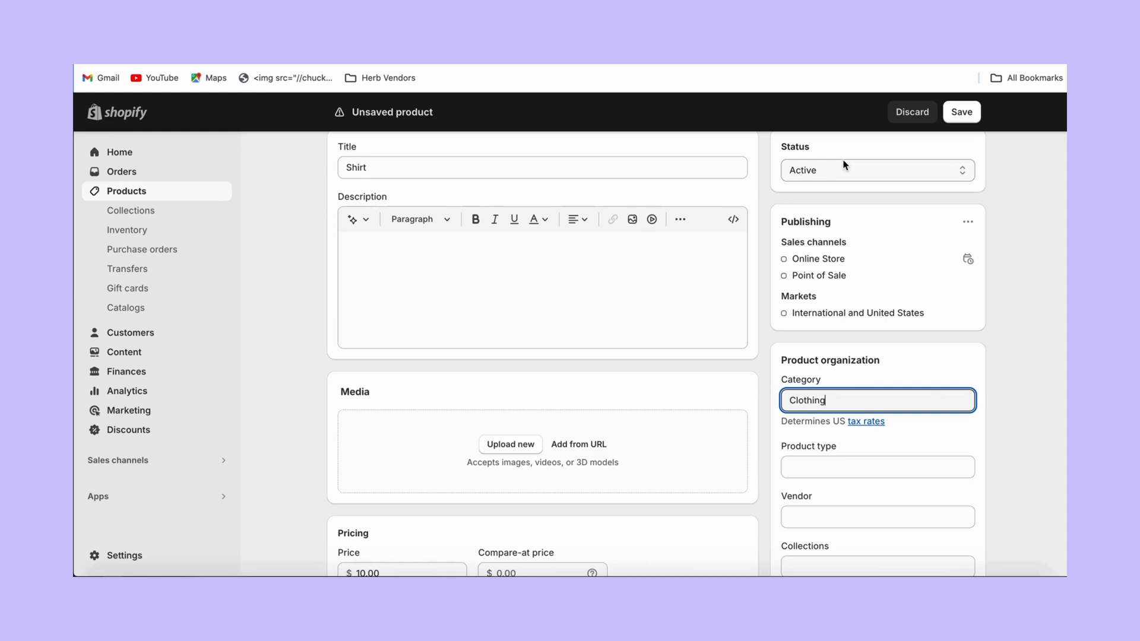
{"action": "left_click", "coordinate": [839, 461]}
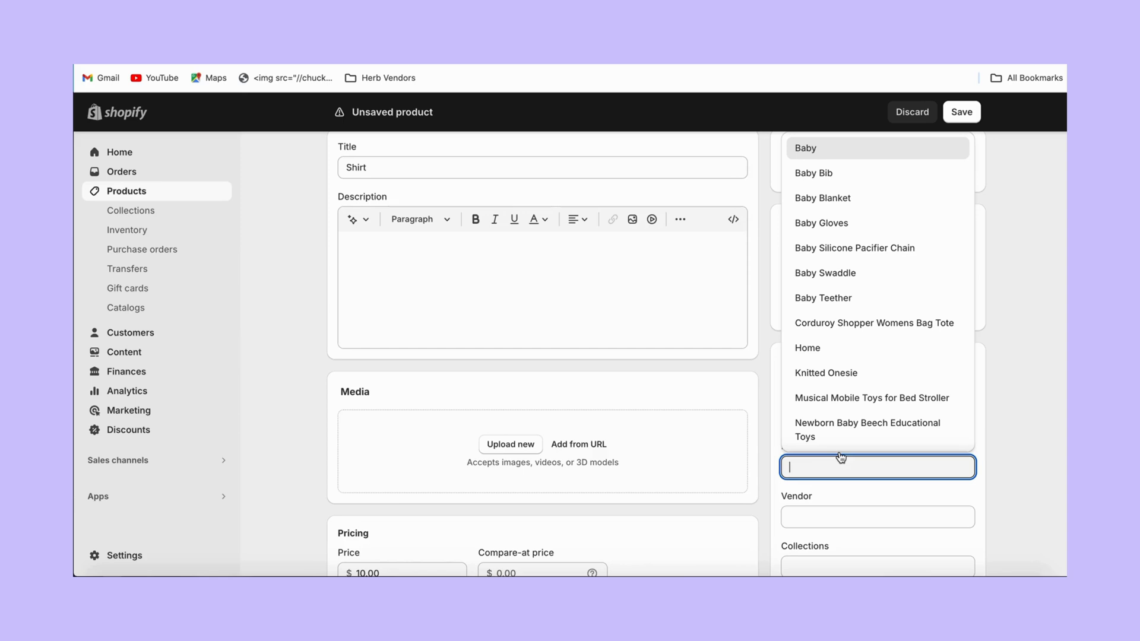
{"action": "type", "text": "Women"}
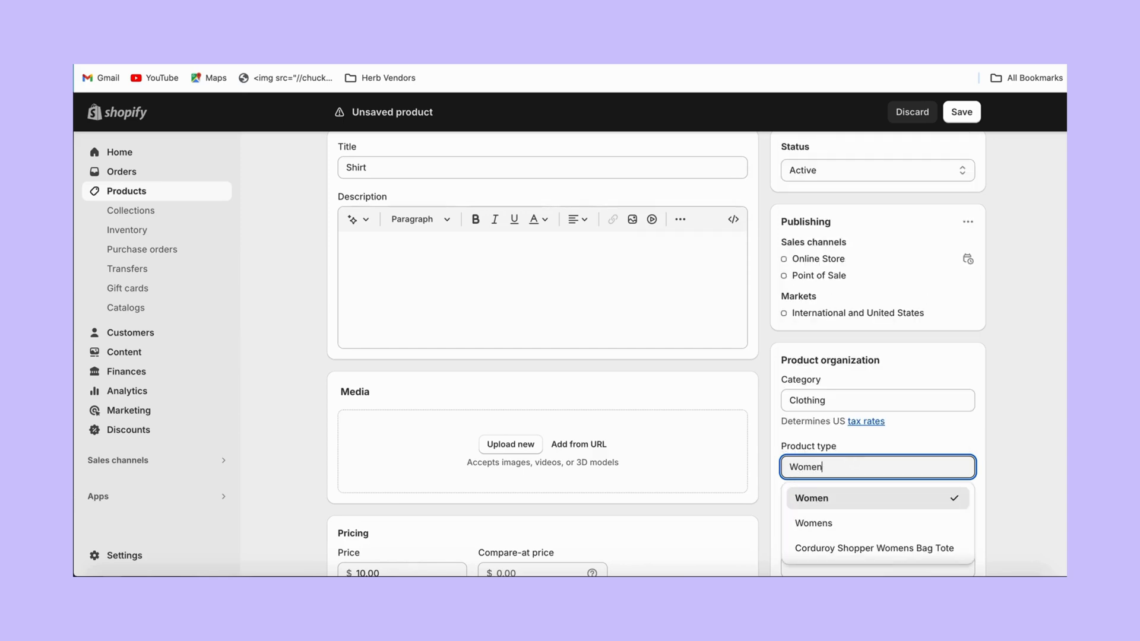
{"action": "left_click", "coordinate": [852, 504]}
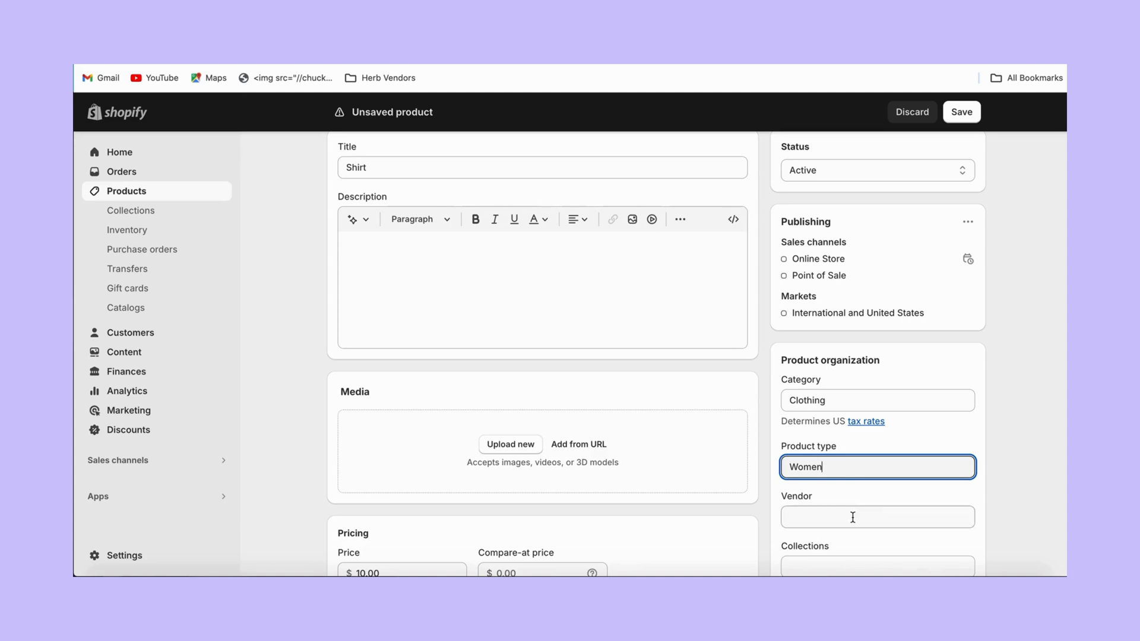
{"action": "left_click", "coordinate": [853, 518]}
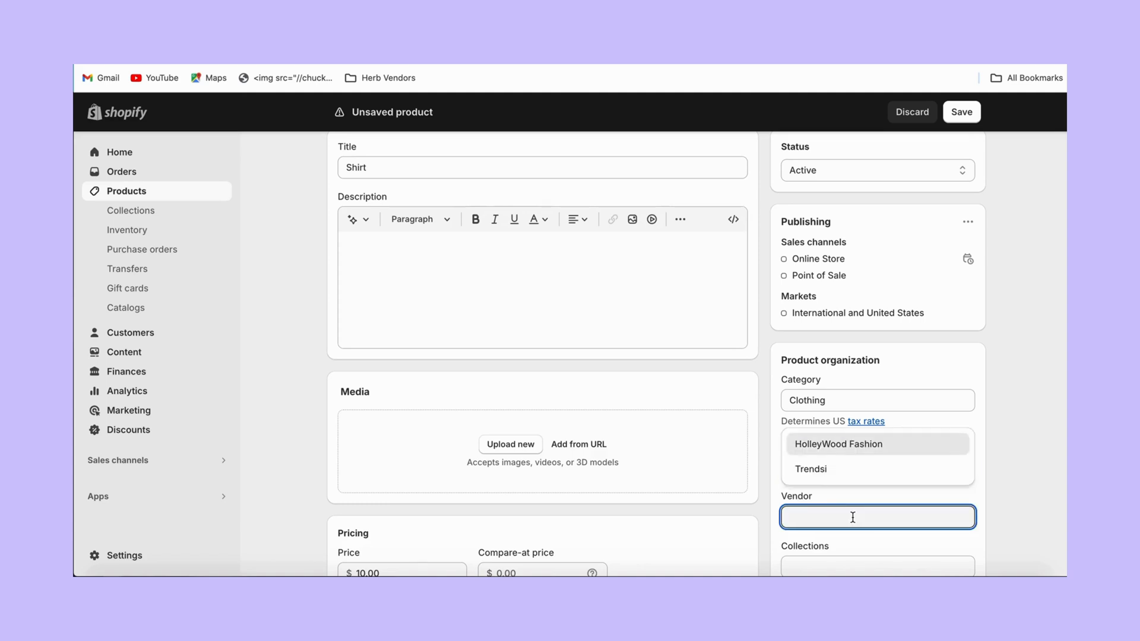
{"action": "left_click", "coordinate": [876, 452]}
{"action": "left_click", "coordinate": [1002, 442]}
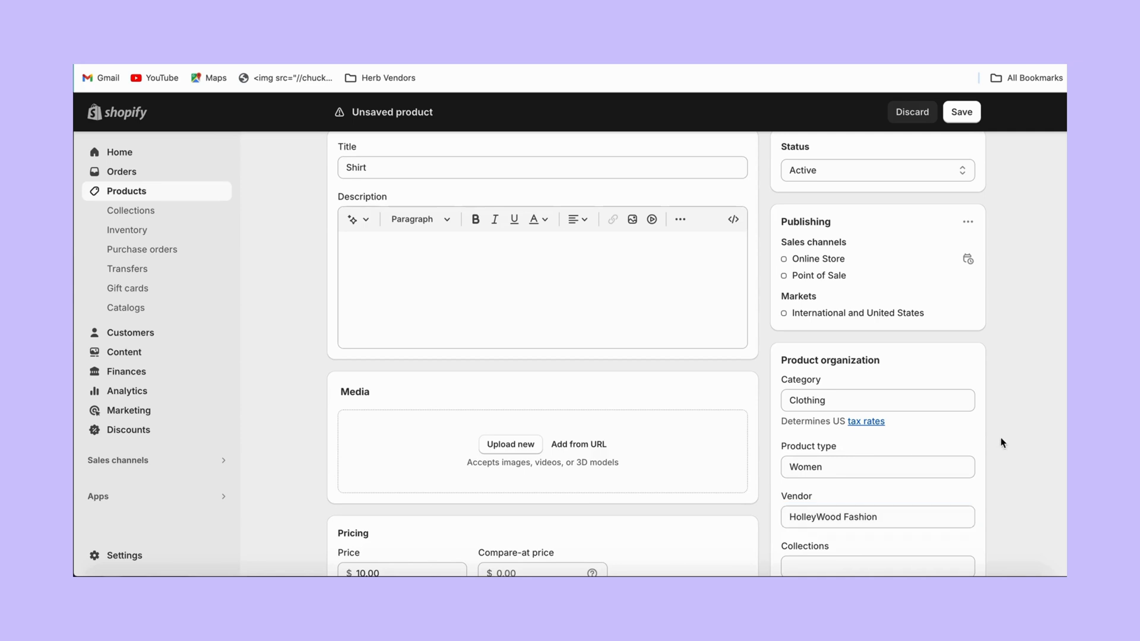
Add the Womens tag and save the Shirt product.
{"action": "scroll", "coordinate": [1002, 443], "scroll_direction": "down", "scroll_amount": 5}
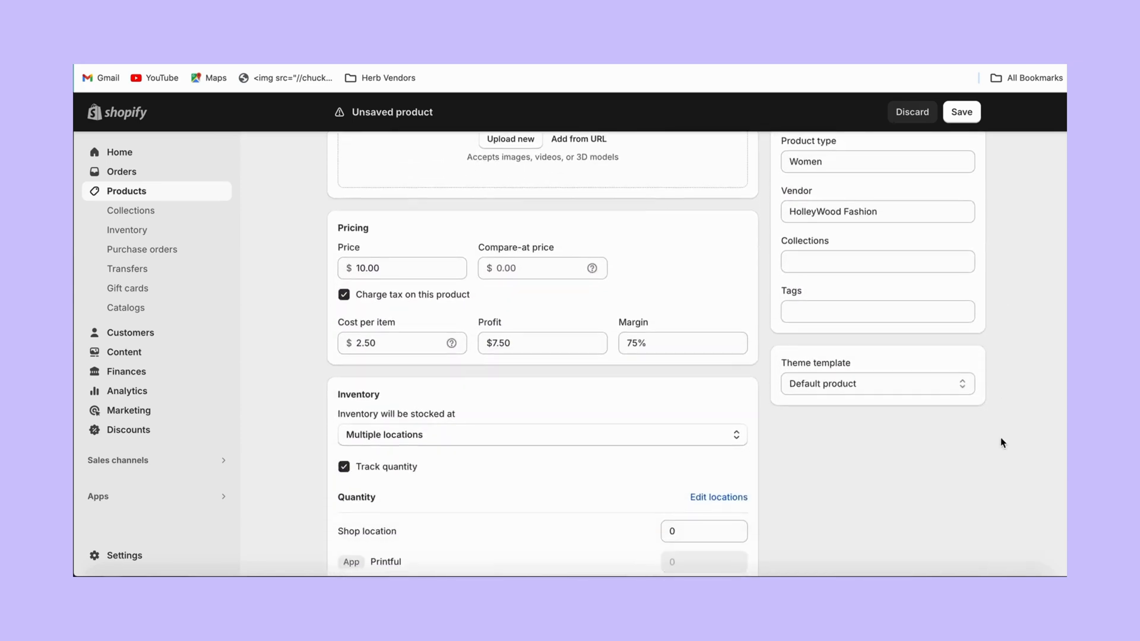
{"action": "left_click", "coordinate": [857, 312]}
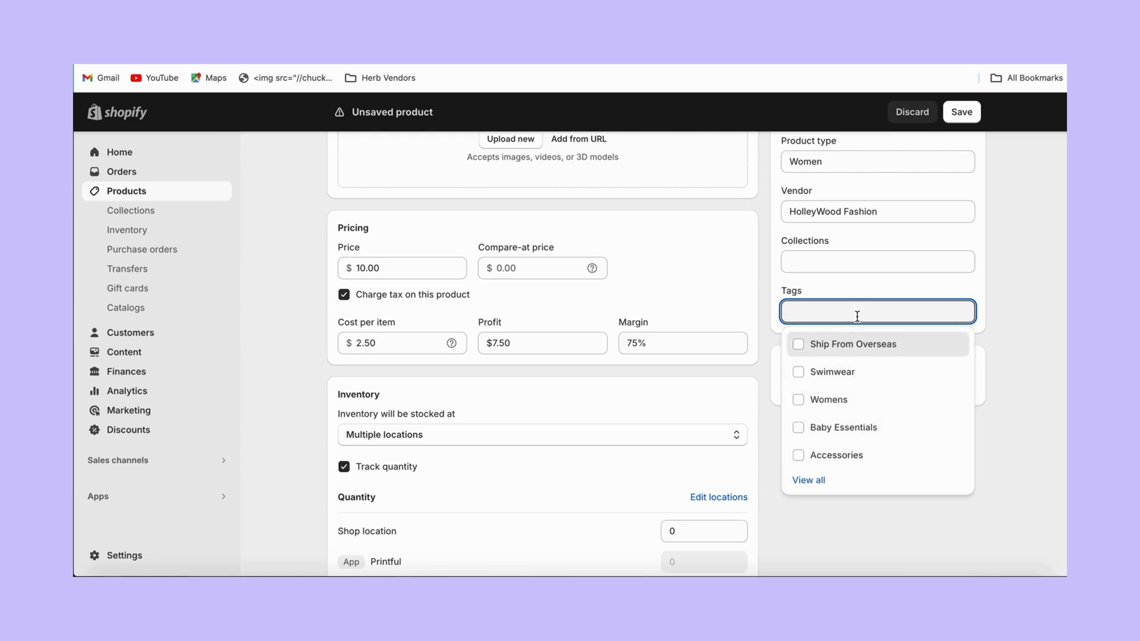
{"action": "left_click", "coordinate": [812, 401]}
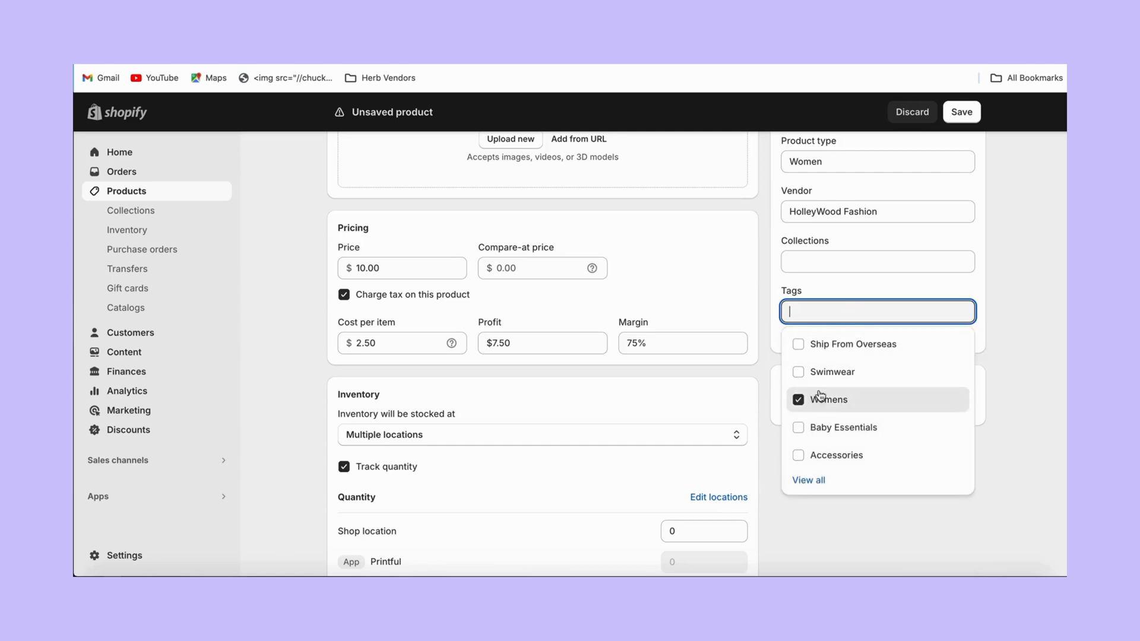
{"action": "left_click", "coordinate": [1020, 334]}
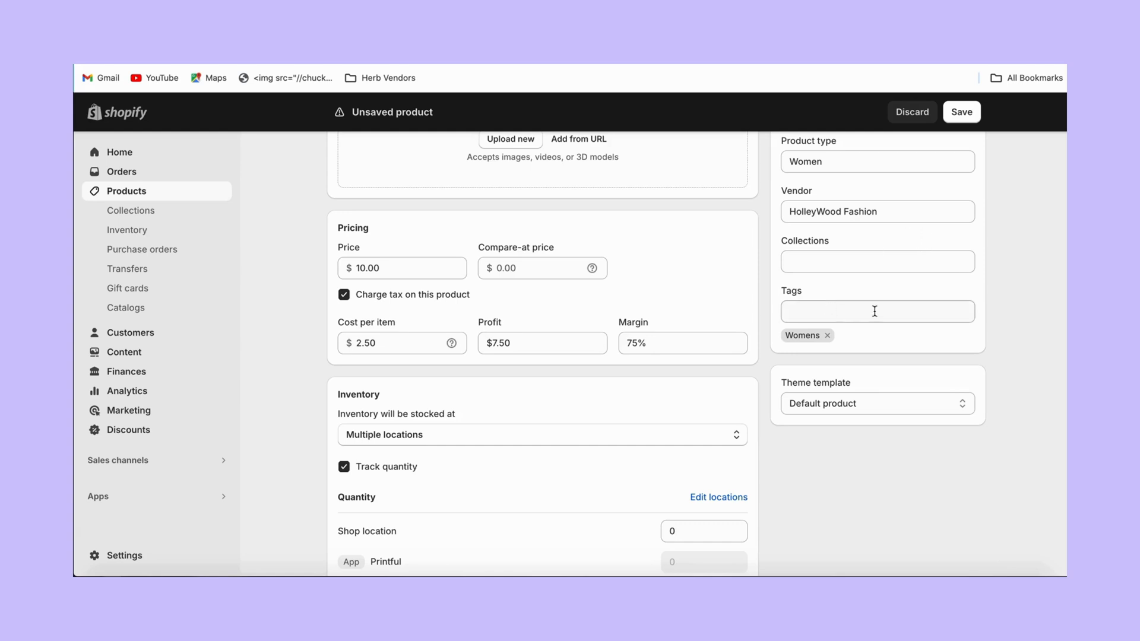
{"action": "left_click", "coordinate": [954, 120]}
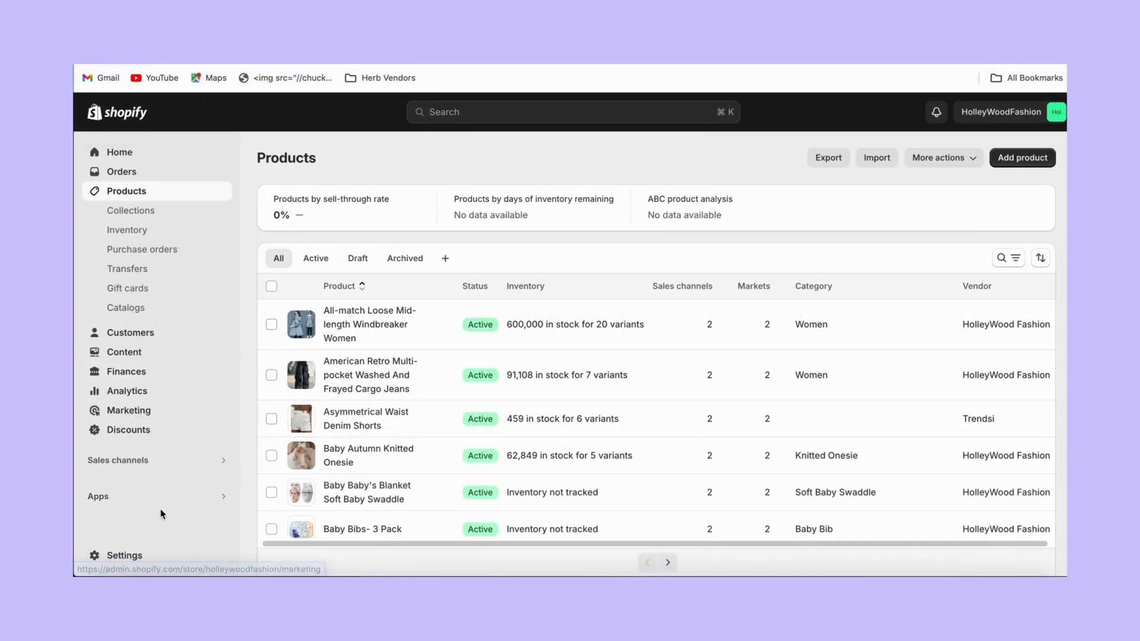
Open Settings > Payments and read the payment fee, setup and manual payment details.
{"action": "left_click", "coordinate": [138, 557]}
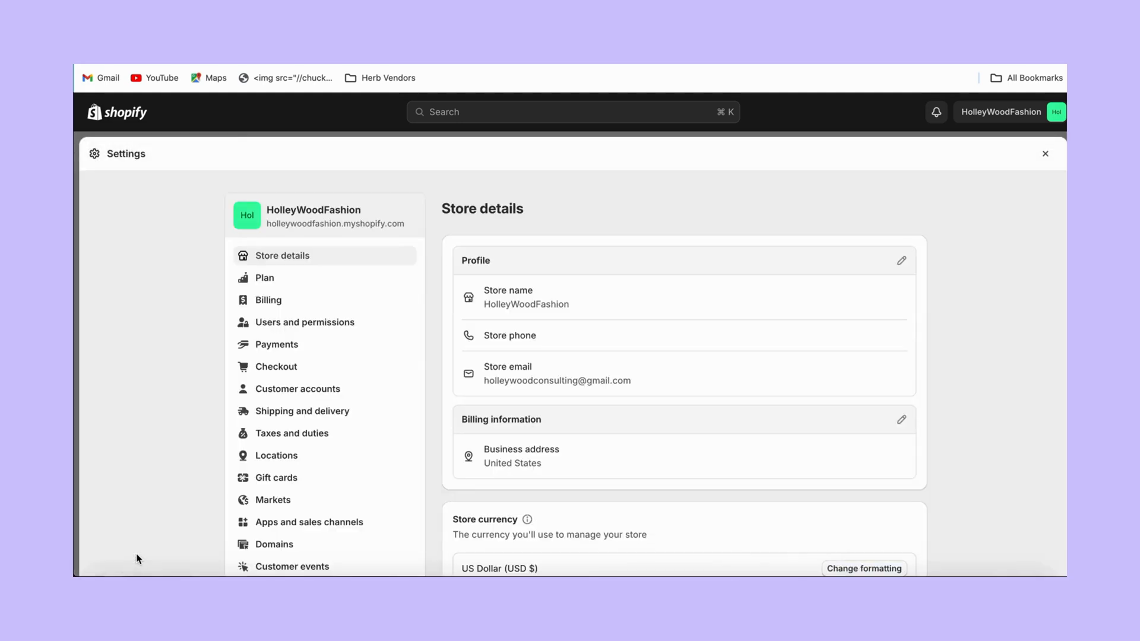
{"action": "left_click", "coordinate": [276, 351]}
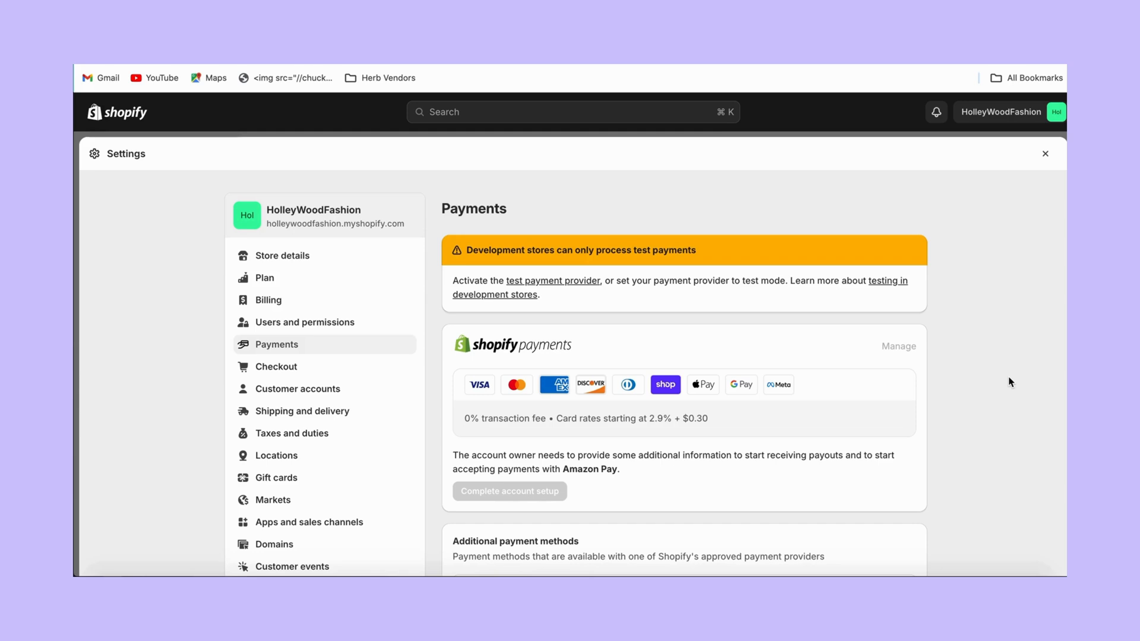
{"action": "left_click_drag", "start_coordinate": [1008, 376], "coordinate": [998, 542]}
{"action": "left_click", "coordinate": [996, 511]}
{"action": "left_click_drag", "start_coordinate": [950, 556], "coordinate": [963, 541]}
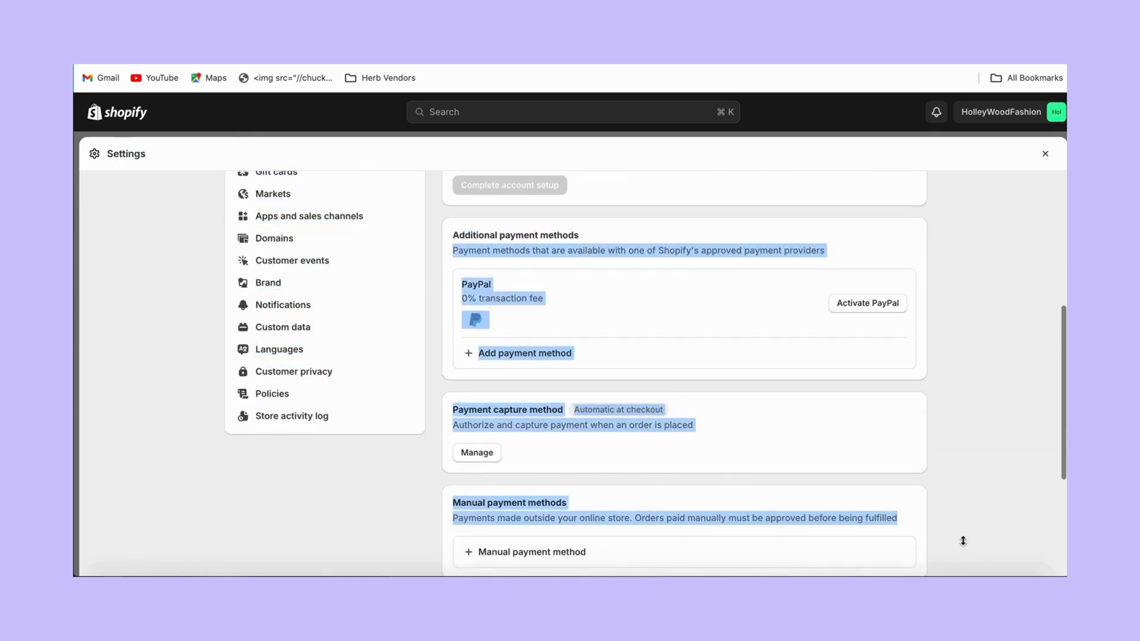
{"action": "left_click", "coordinate": [963, 541]}
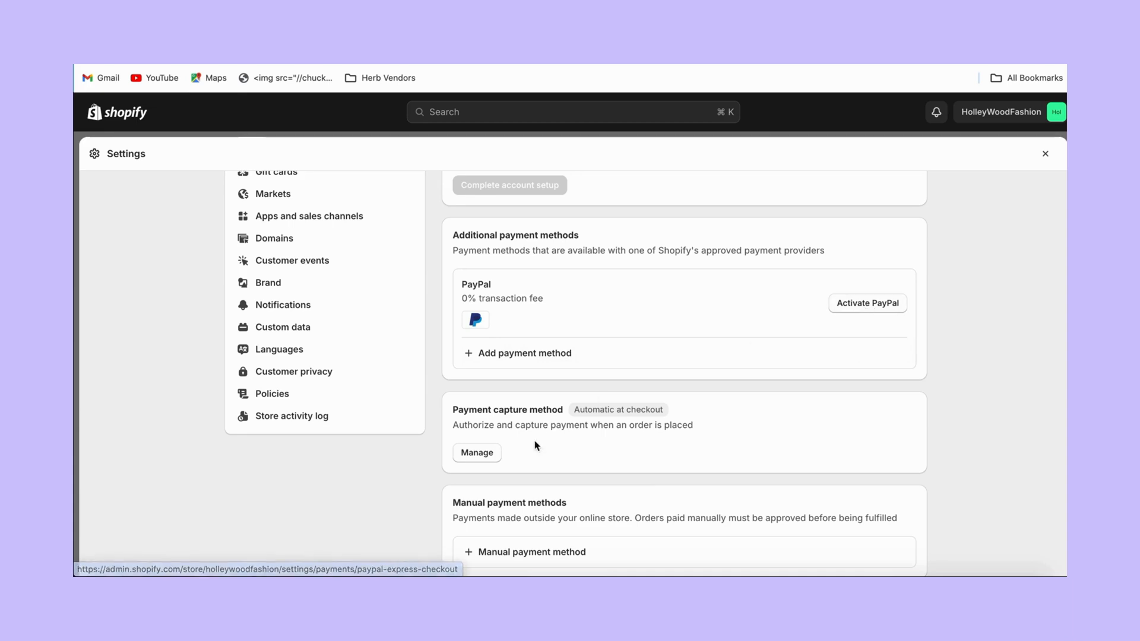
Check the payment capture method, leaving it automatic, and review the payment customization sections.
{"action": "left_click", "coordinate": [488, 454]}
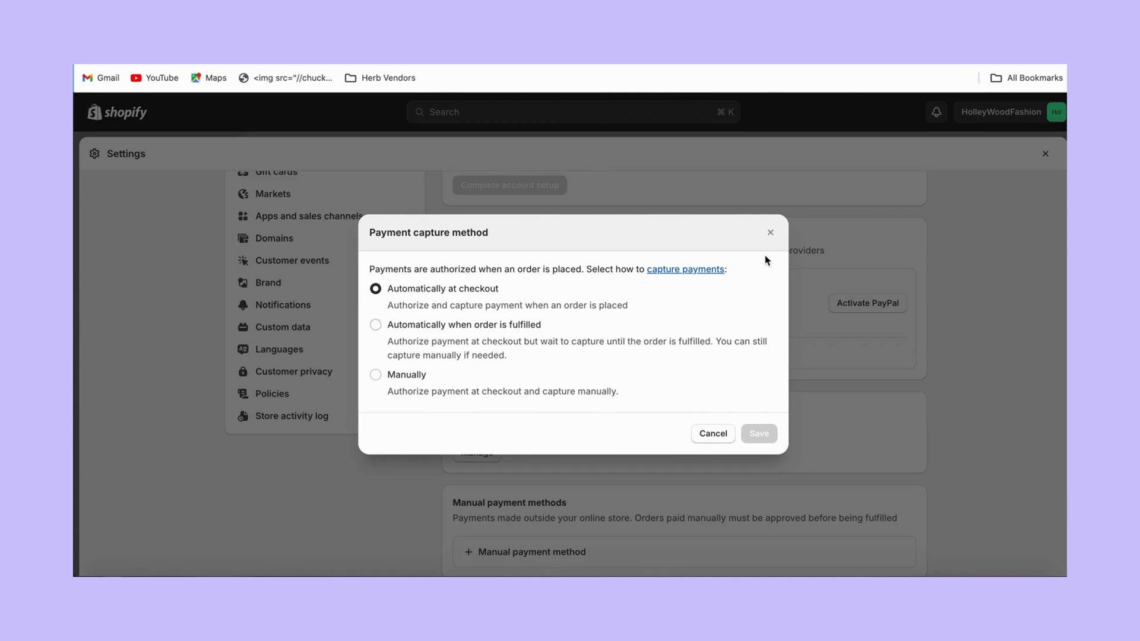
{"action": "left_click", "coordinate": [770, 233]}
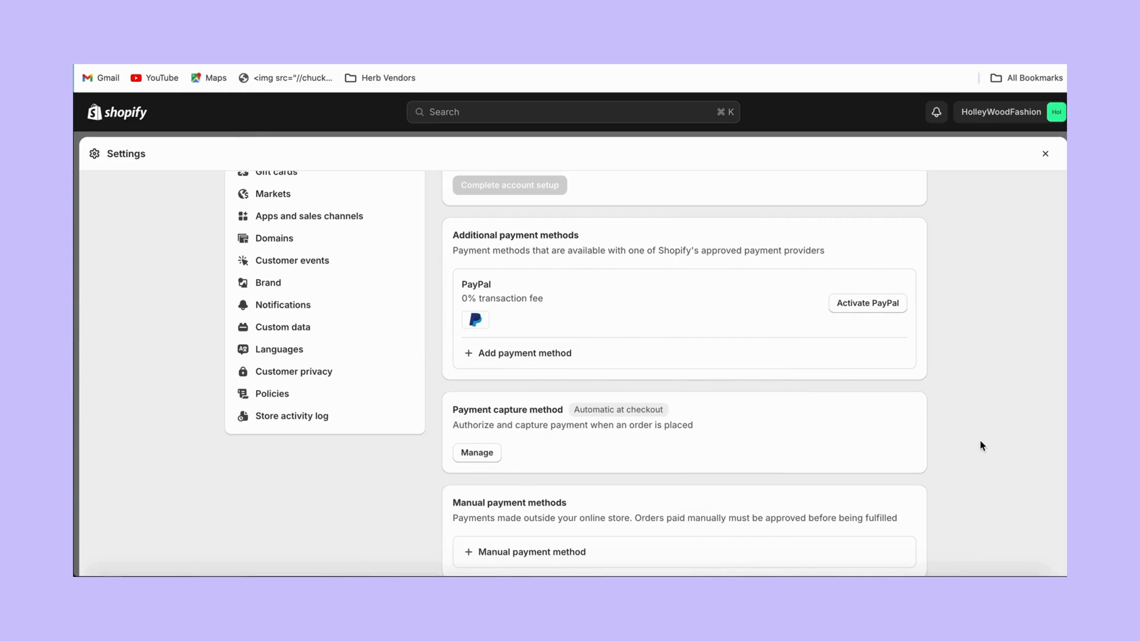
{"action": "left_click_drag", "start_coordinate": [981, 445], "coordinate": [965, 557]}
{"action": "left_click", "coordinate": [1029, 521]}
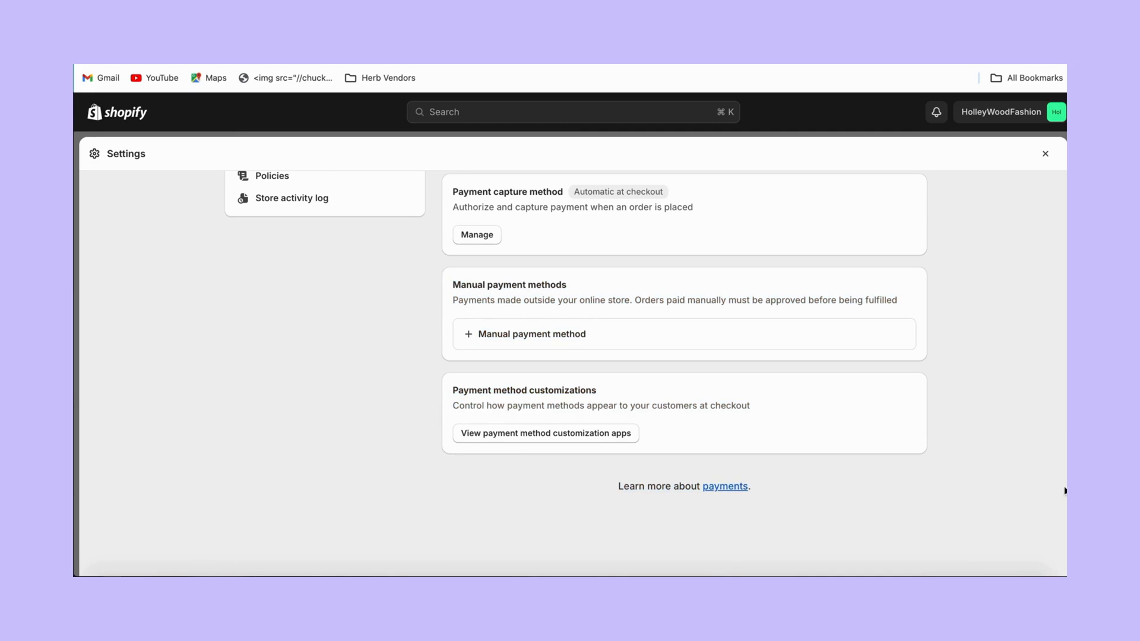
{"action": "left_click_drag", "start_coordinate": [1065, 490], "coordinate": [1056, 364]}
{"action": "left_click", "coordinate": [1057, 364]}
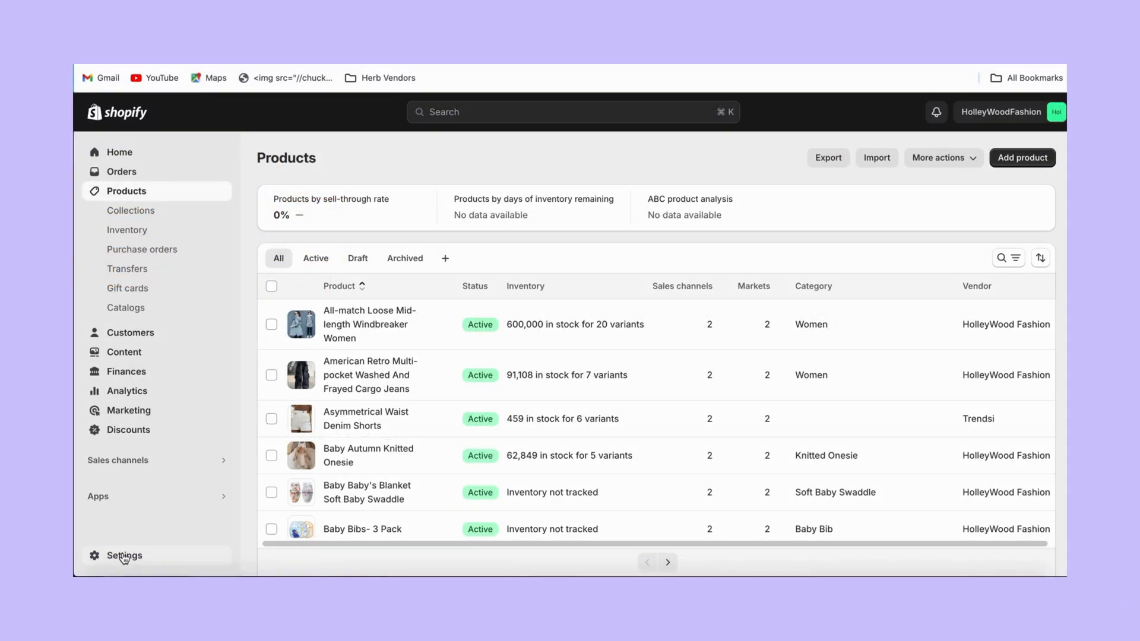
{"action": "left_click", "coordinate": [125, 556]}
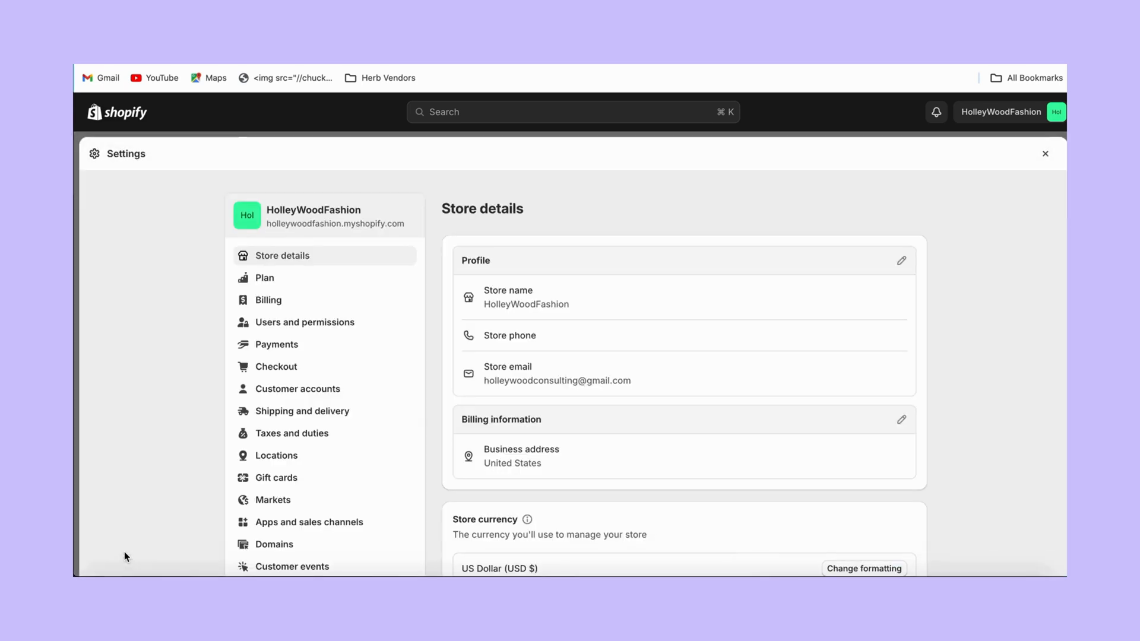
{"action": "left_click", "coordinate": [270, 411]}
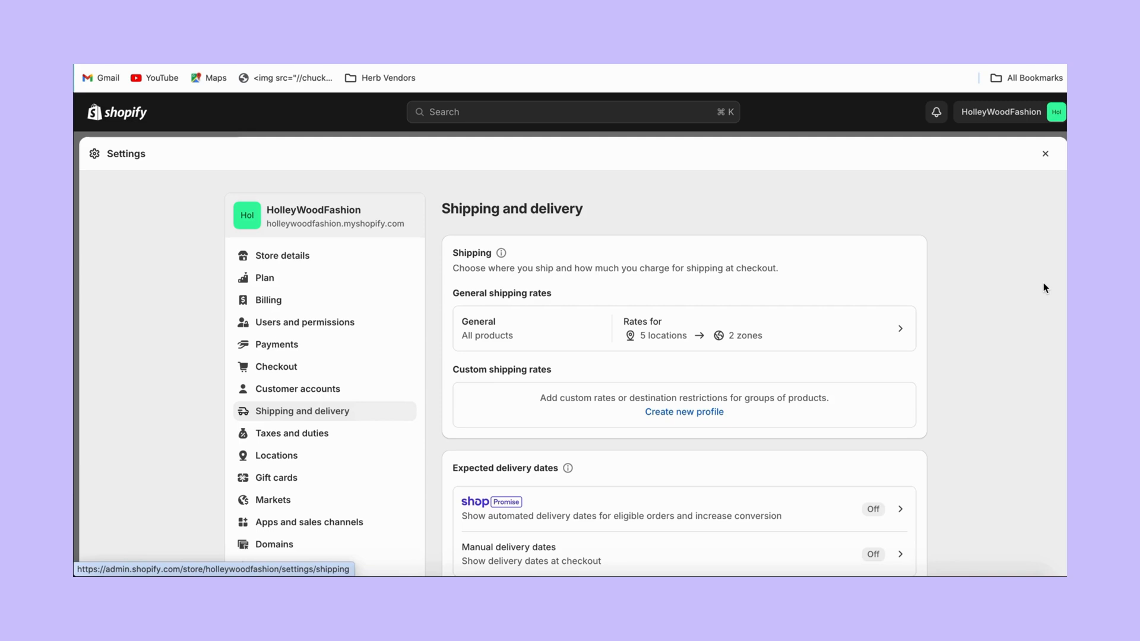
{"action": "key", "text": "Down"}
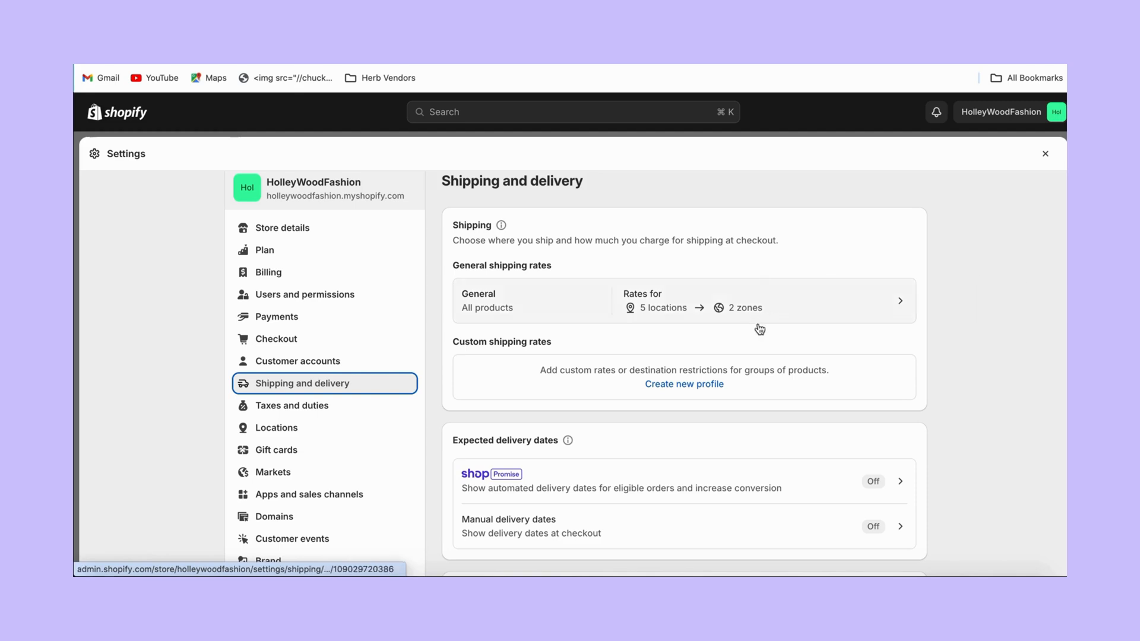
{"action": "left_click", "coordinate": [899, 303]}
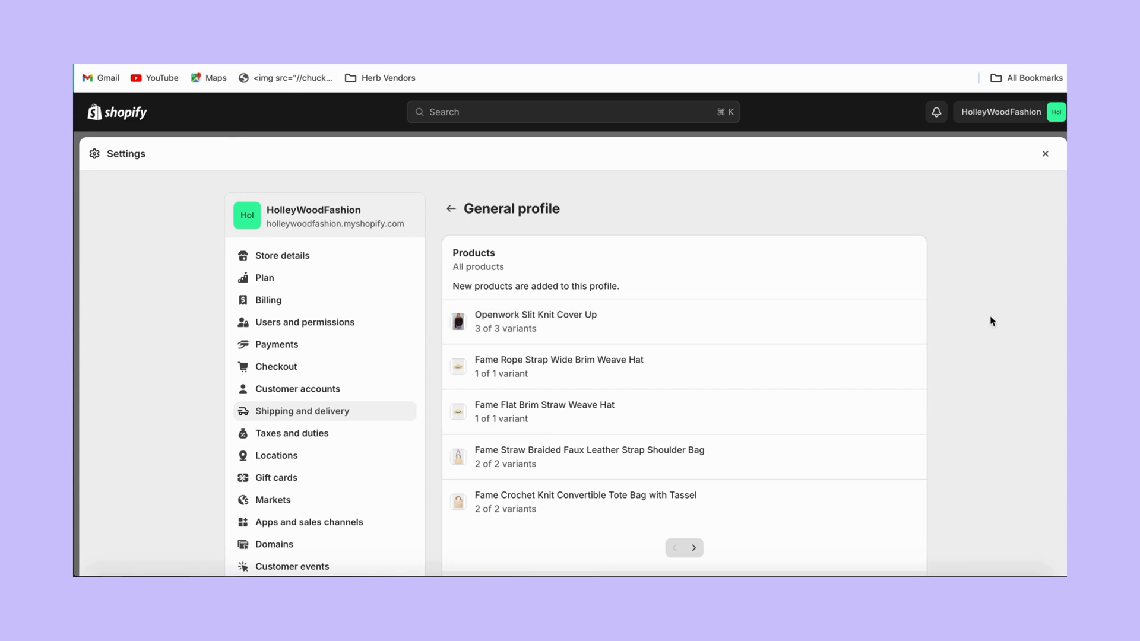
{"action": "left_click", "coordinate": [452, 209]}
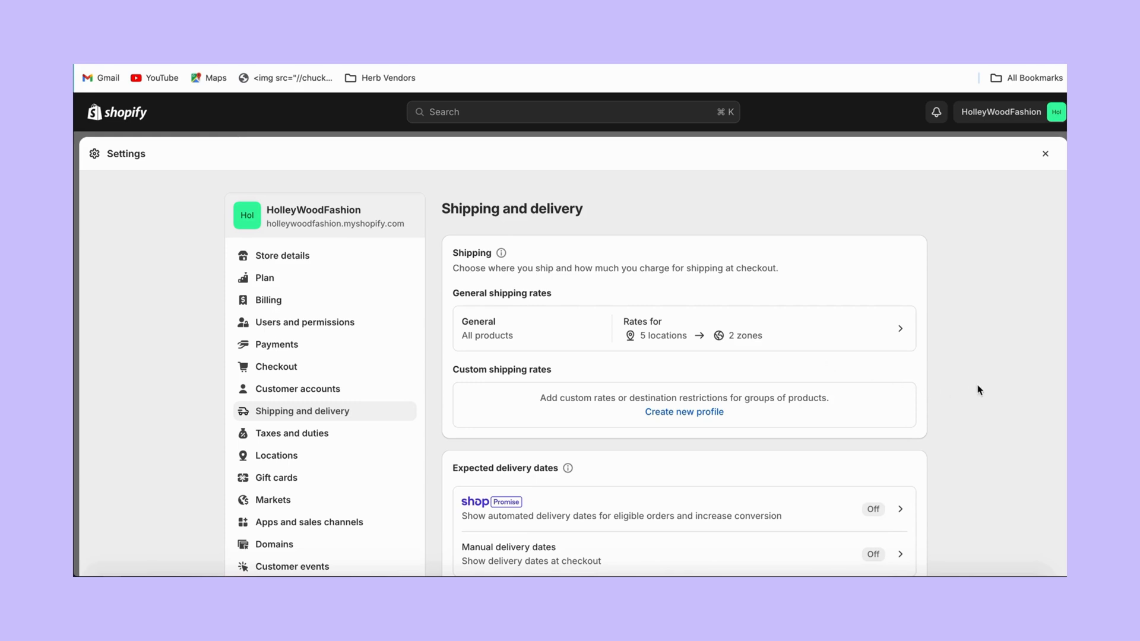
{"action": "scroll", "coordinate": [978, 390], "scroll_direction": "down", "scroll_amount": 3}
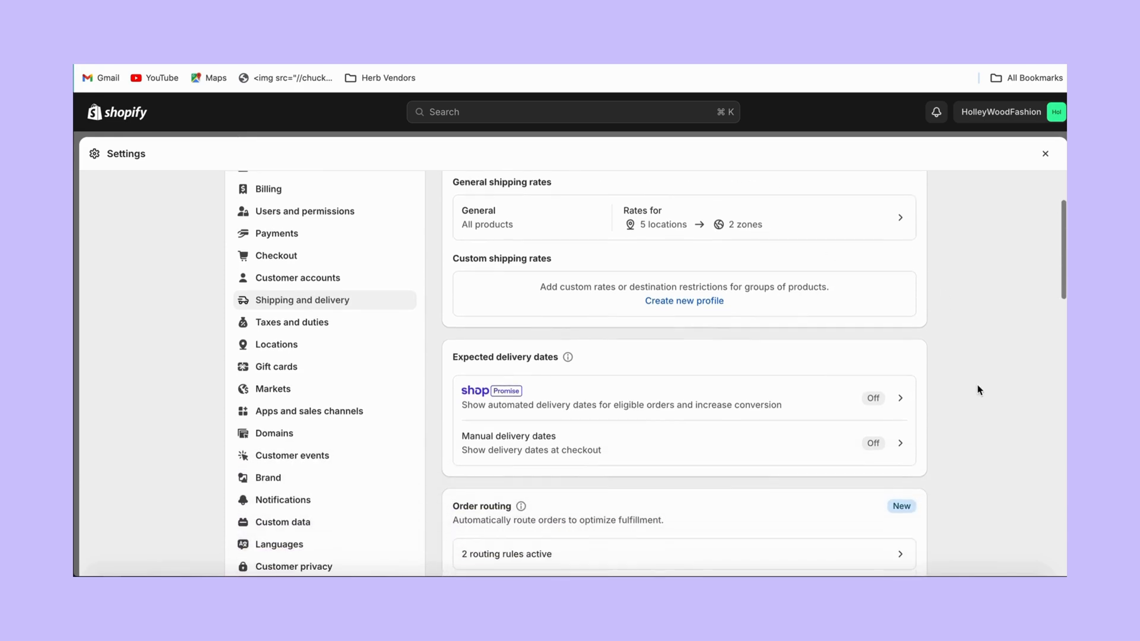
{"action": "scroll", "coordinate": [978, 390], "scroll_direction": "down", "scroll_amount": 1}
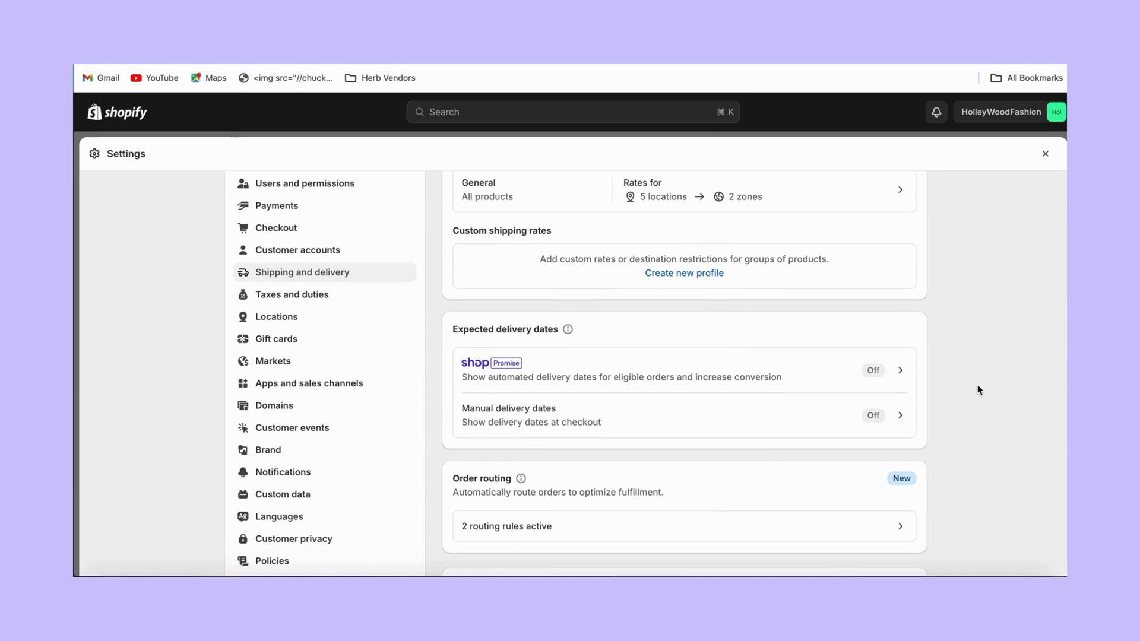
{"action": "scroll", "coordinate": [979, 390], "scroll_direction": "down", "scroll_amount": 5}
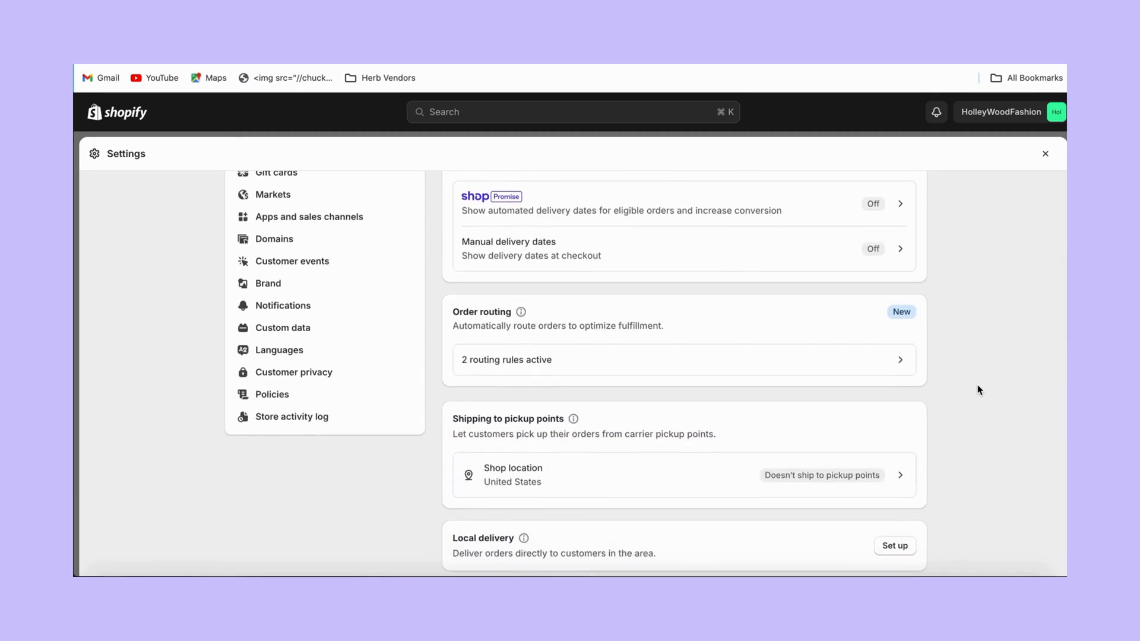
{"action": "scroll", "coordinate": [979, 390], "scroll_direction": "down", "scroll_amount": 3}
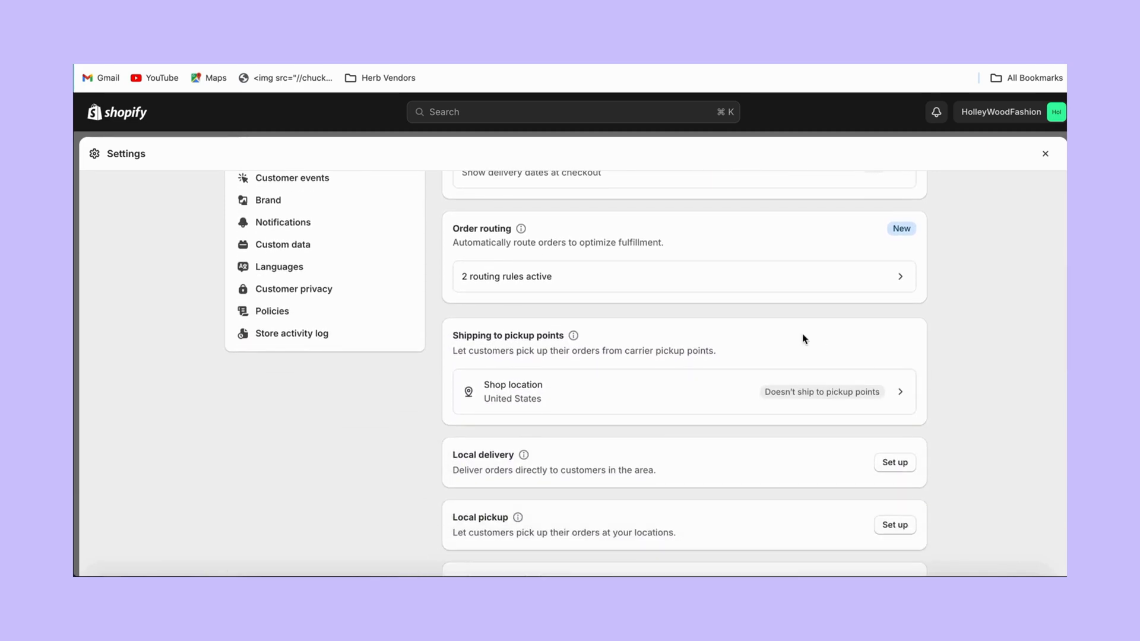
{"action": "left_click", "coordinate": [823, 272]}
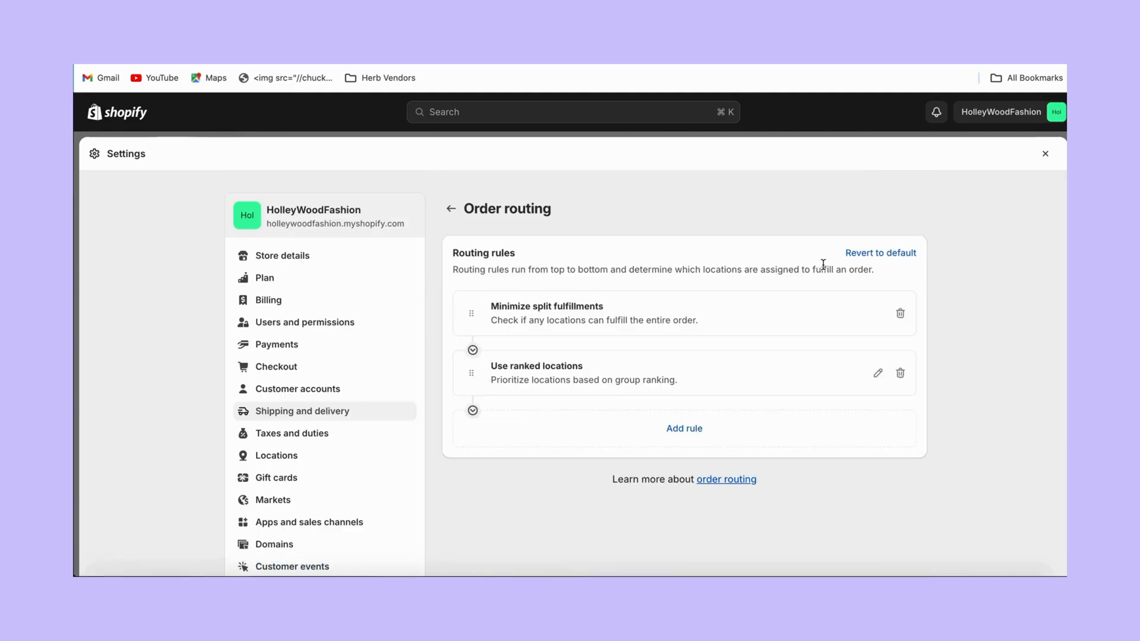
{"action": "left_click", "coordinate": [452, 208]}
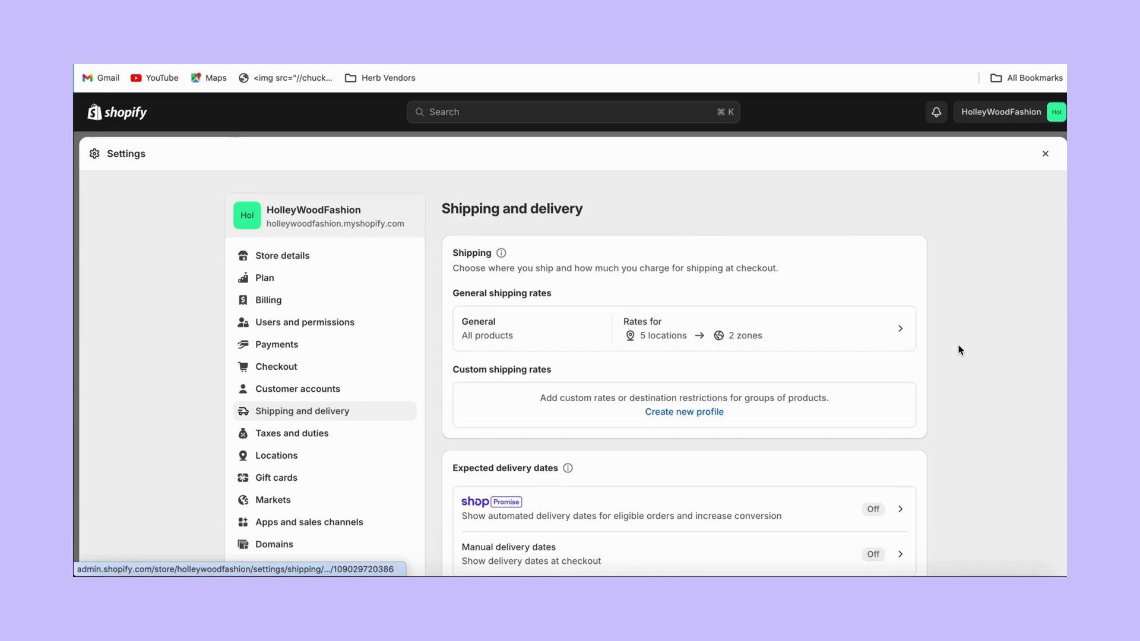
{"action": "scroll", "coordinate": [960, 349], "scroll_direction": "down", "scroll_amount": 4}
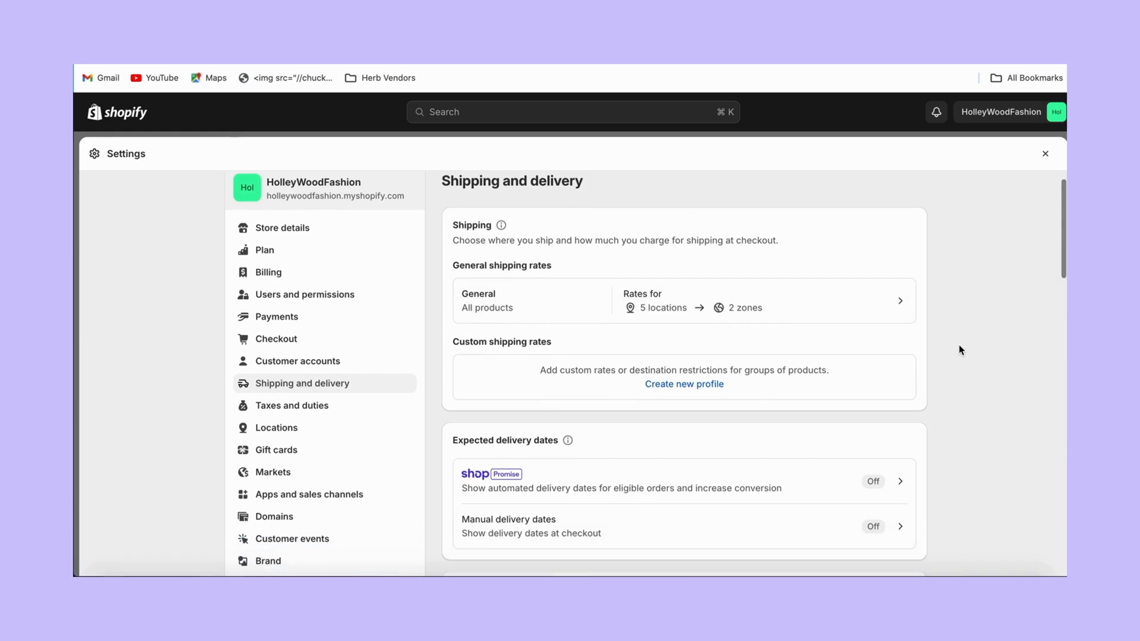
{"action": "scroll", "coordinate": [960, 350], "scroll_direction": "down", "scroll_amount": 5}
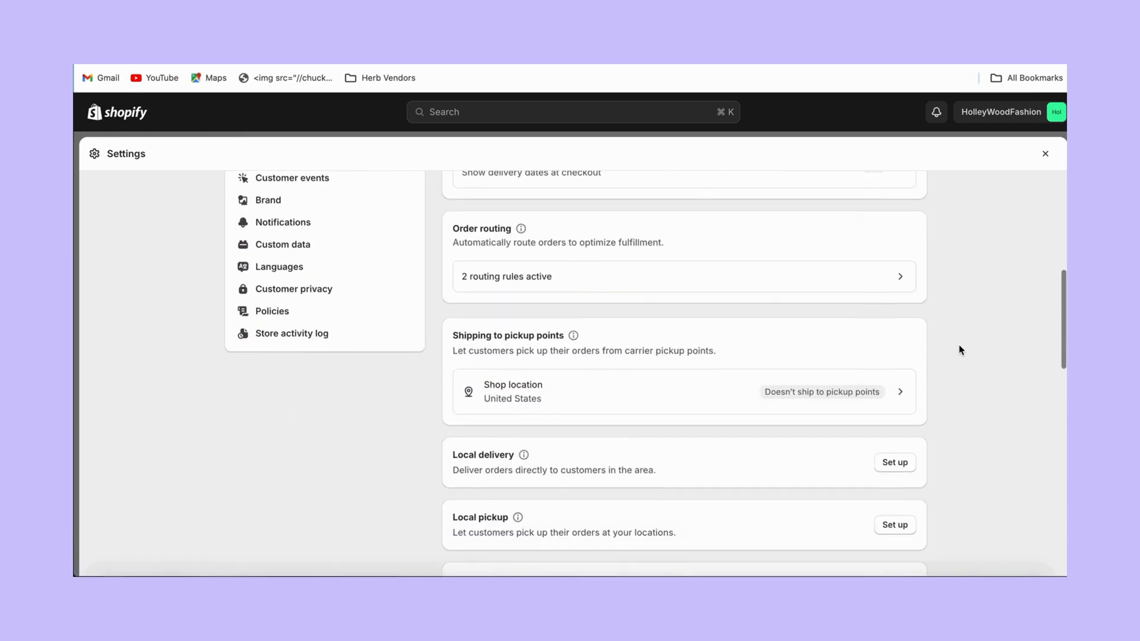
{"action": "scroll", "coordinate": [960, 350], "scroll_direction": "down", "scroll_amount": 2}
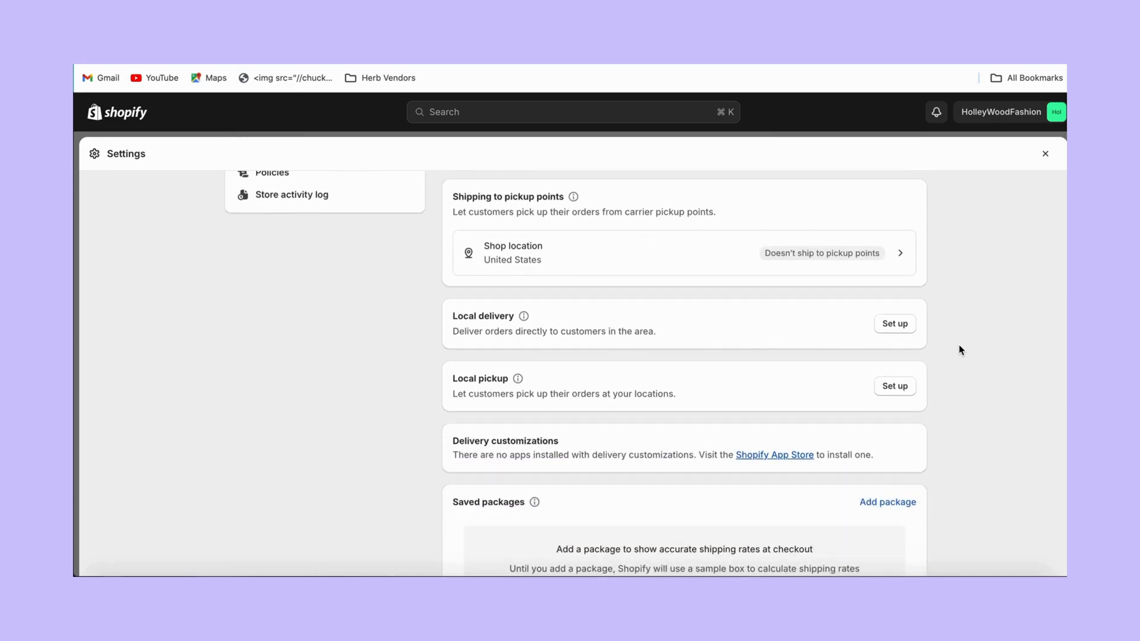
{"action": "scroll", "coordinate": [960, 350], "scroll_direction": "down", "scroll_amount": 1}
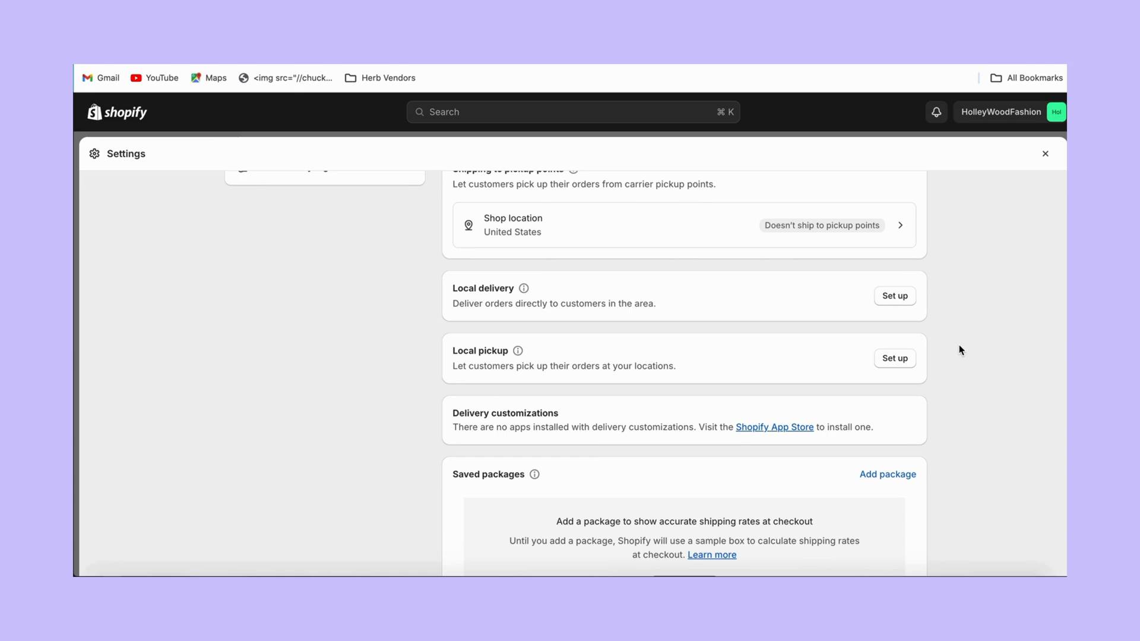
{"action": "scroll", "coordinate": [960, 350], "scroll_direction": "down", "scroll_amount": 3}
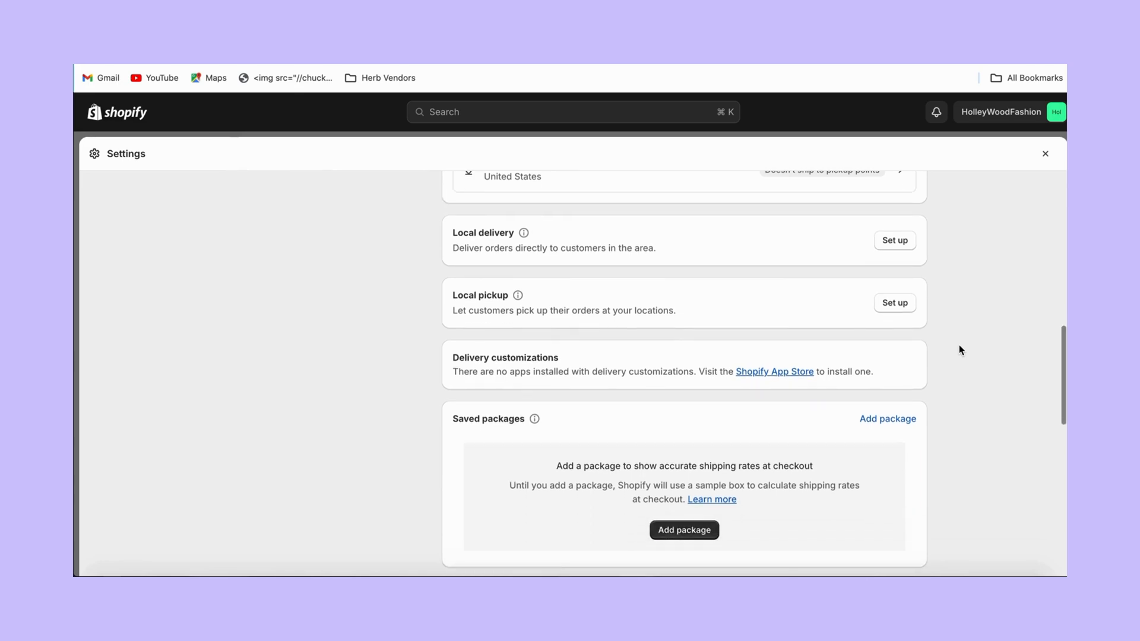
{"action": "scroll", "coordinate": [960, 350], "scroll_direction": "down", "scroll_amount": 4}
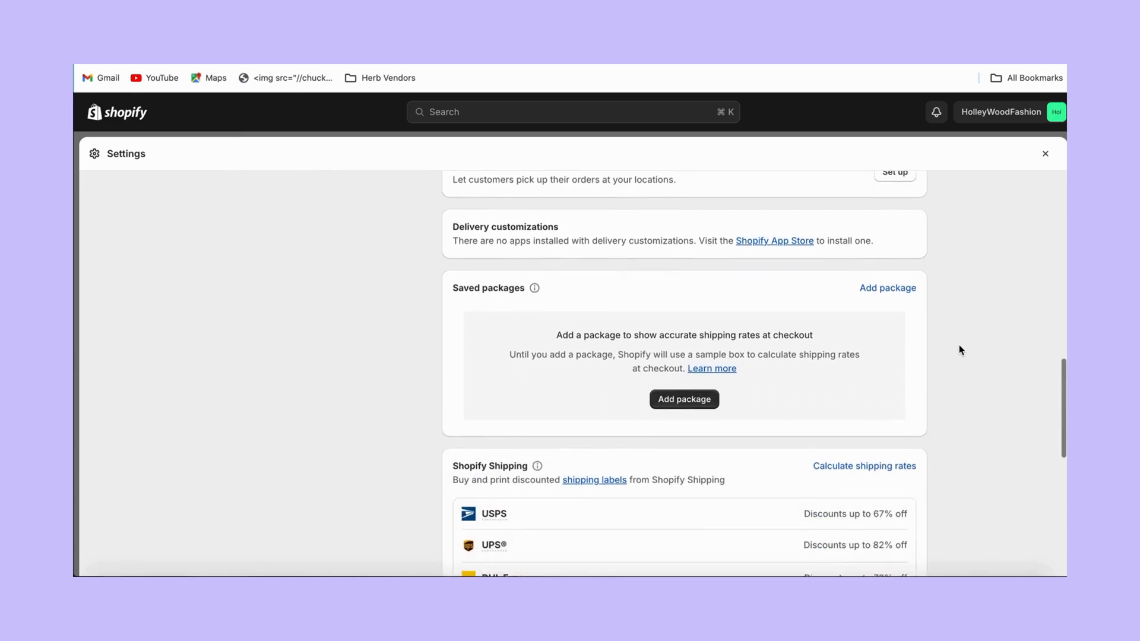
{"action": "scroll", "coordinate": [960, 350], "scroll_direction": "down", "scroll_amount": 4}
{"action": "scroll", "coordinate": [960, 349], "scroll_direction": "up", "scroll_amount": 3}
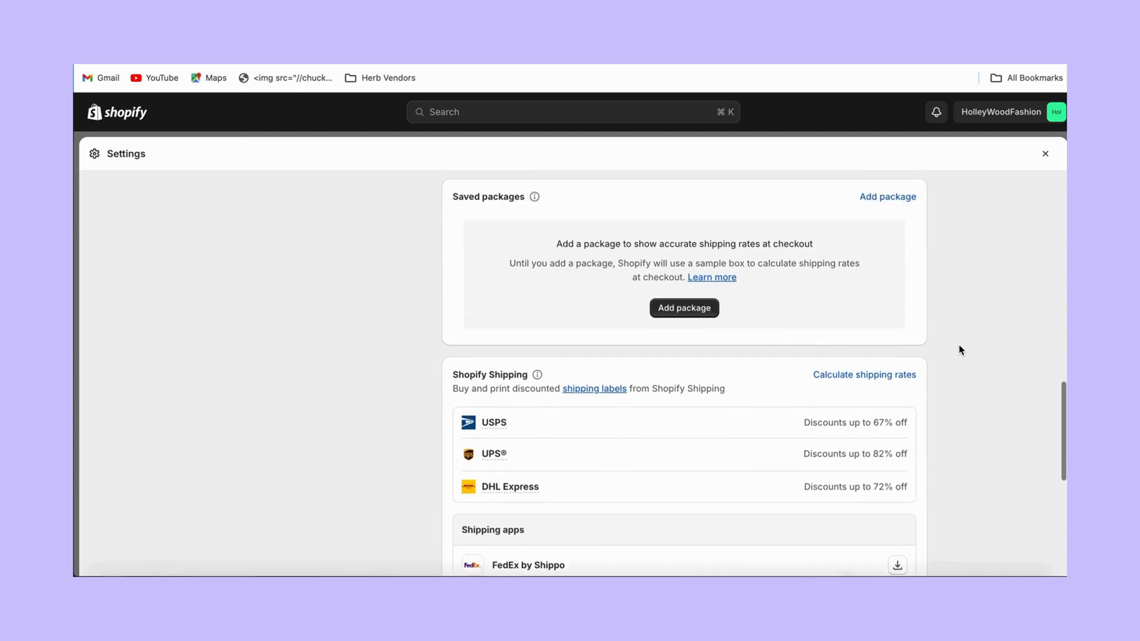
Add the USPS carrier package Priority Mail Medium Flat Rate Box - 2 as the saved package.
{"action": "left_click", "coordinate": [900, 228]}
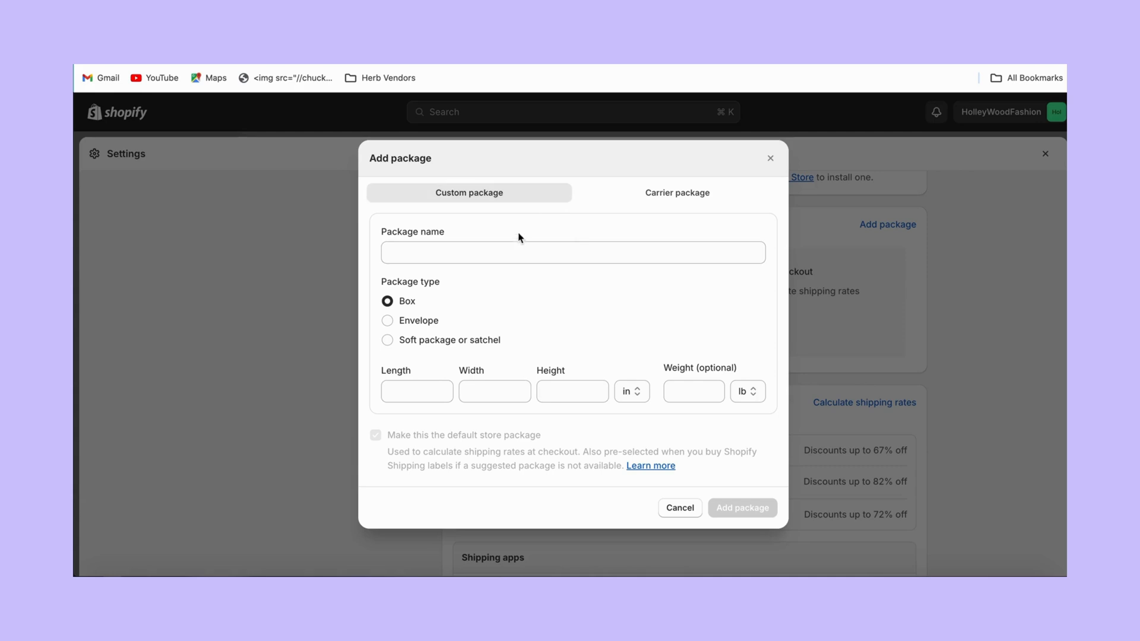
{"action": "left_click", "coordinate": [635, 203]}
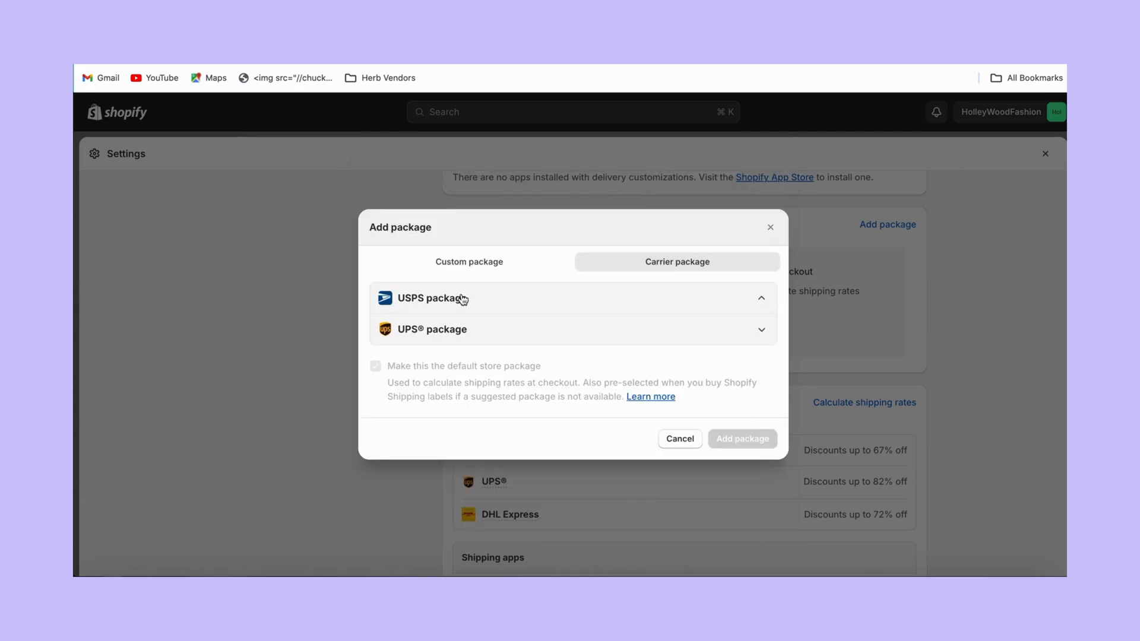
{"action": "left_click", "coordinate": [462, 298]}
{"action": "left_click", "coordinate": [389, 241]}
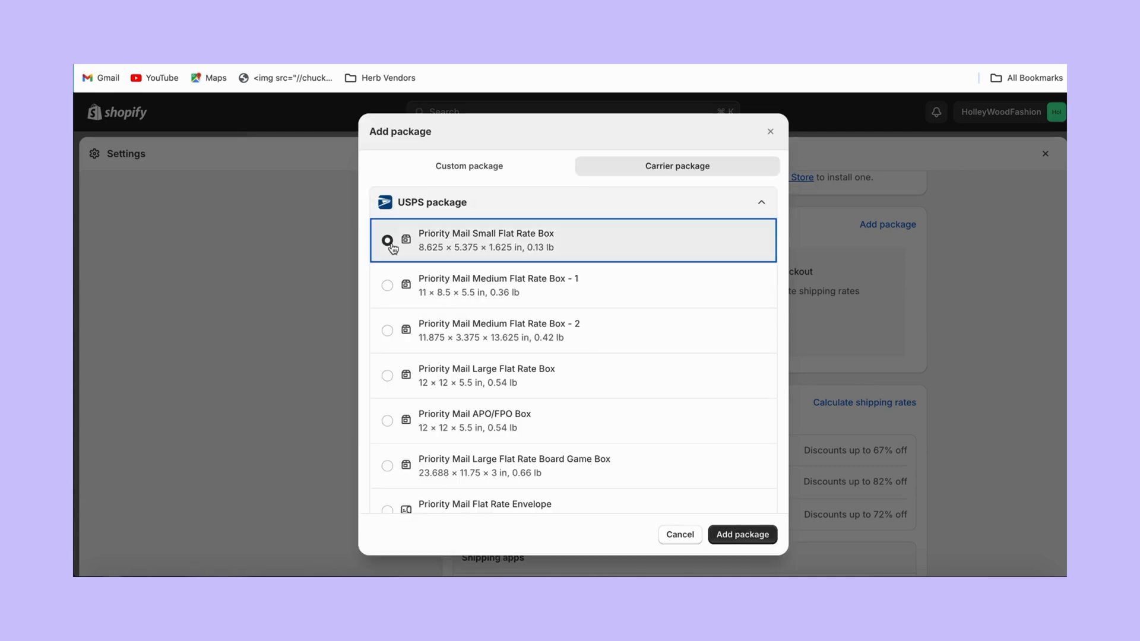
{"action": "left_click", "coordinate": [389, 285]}
{"action": "left_click", "coordinate": [389, 241]}
{"action": "left_click", "coordinate": [390, 331]}
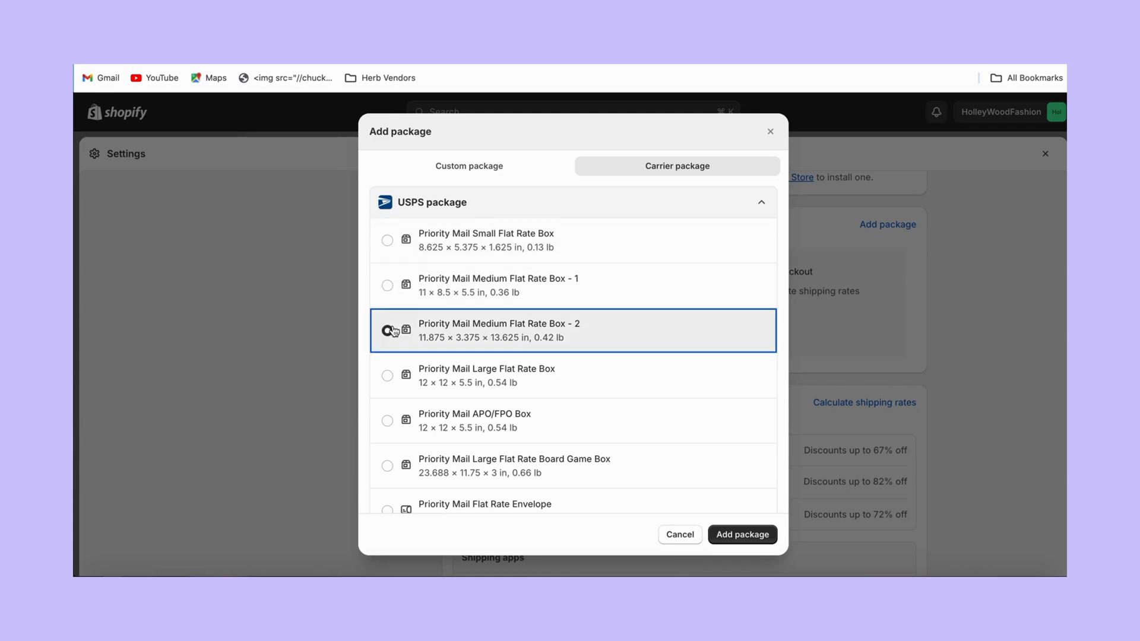
{"action": "left_click", "coordinate": [723, 530]}
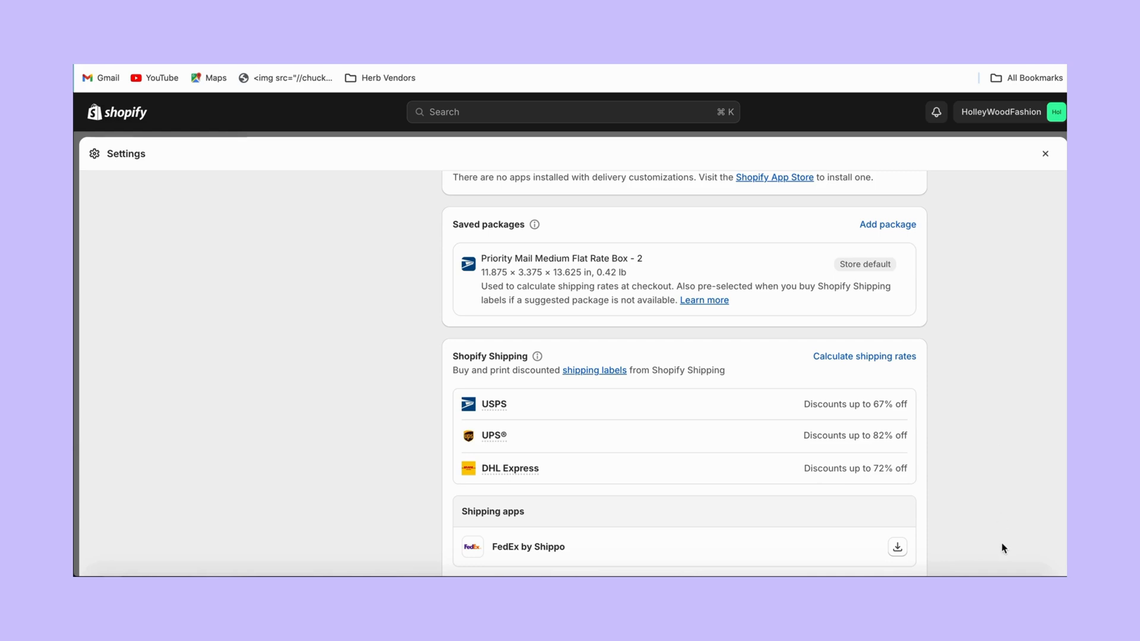
{"action": "left_click_drag", "start_coordinate": [1003, 559], "coordinate": [983, 498]}
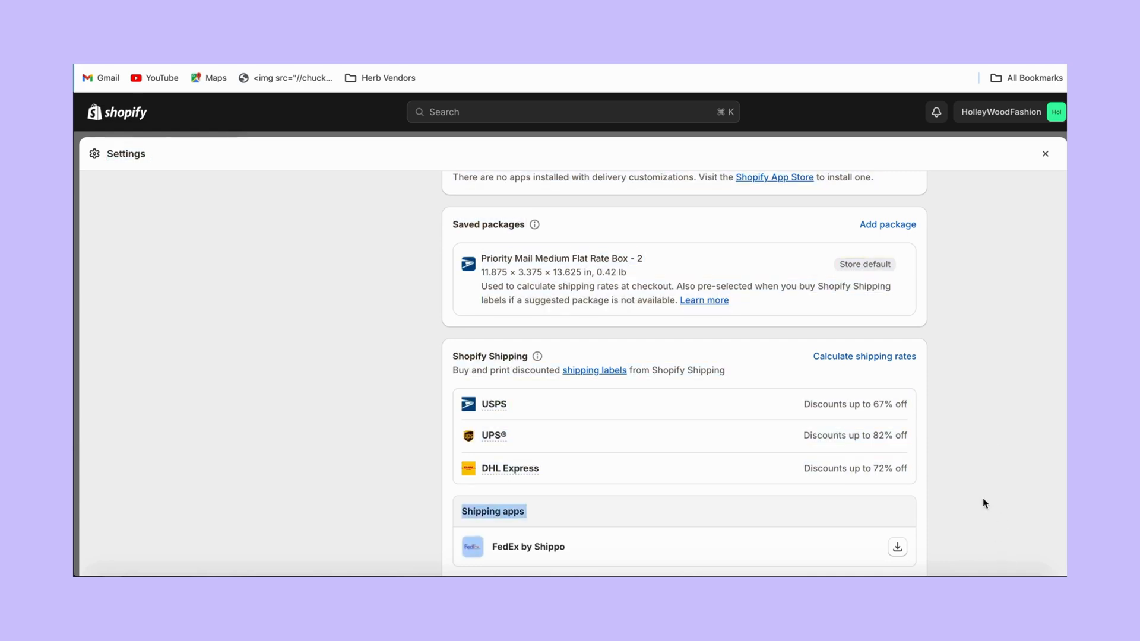
{"action": "left_click", "coordinate": [985, 503]}
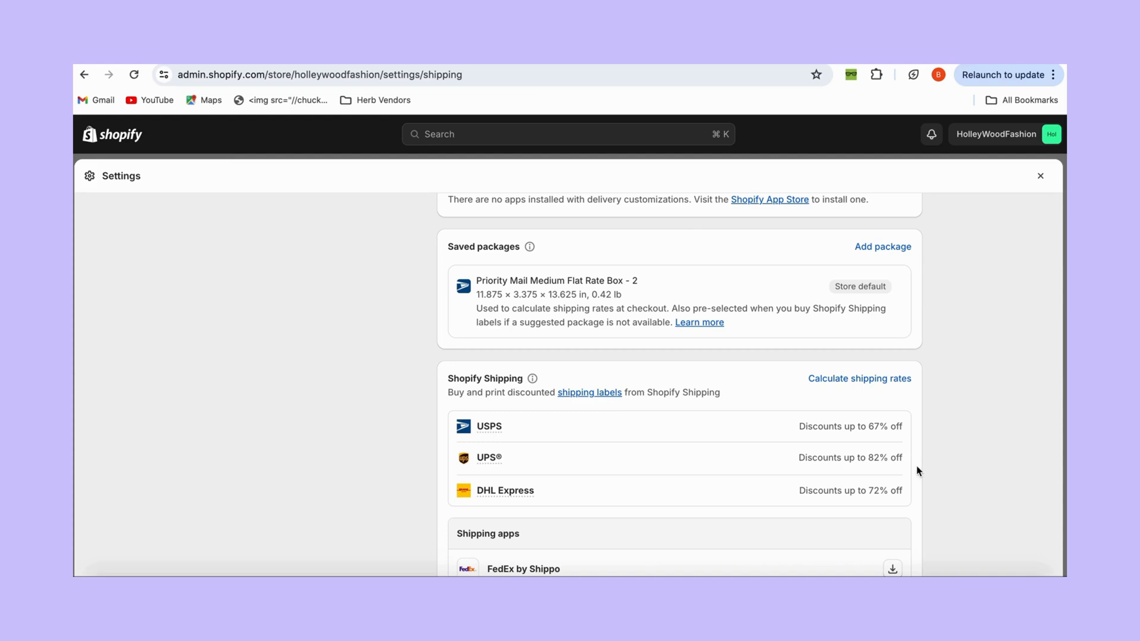
{"action": "scroll", "coordinate": [917, 471], "scroll_direction": "down", "scroll_amount": 5}
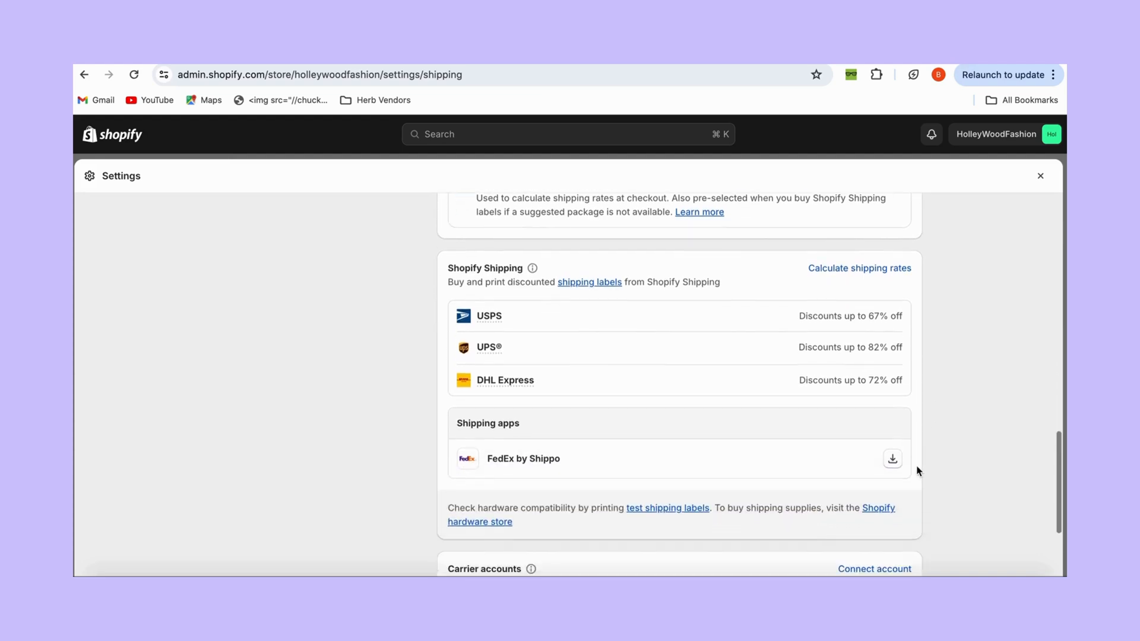
{"action": "scroll", "coordinate": [917, 471], "scroll_direction": "down", "scroll_amount": 4}
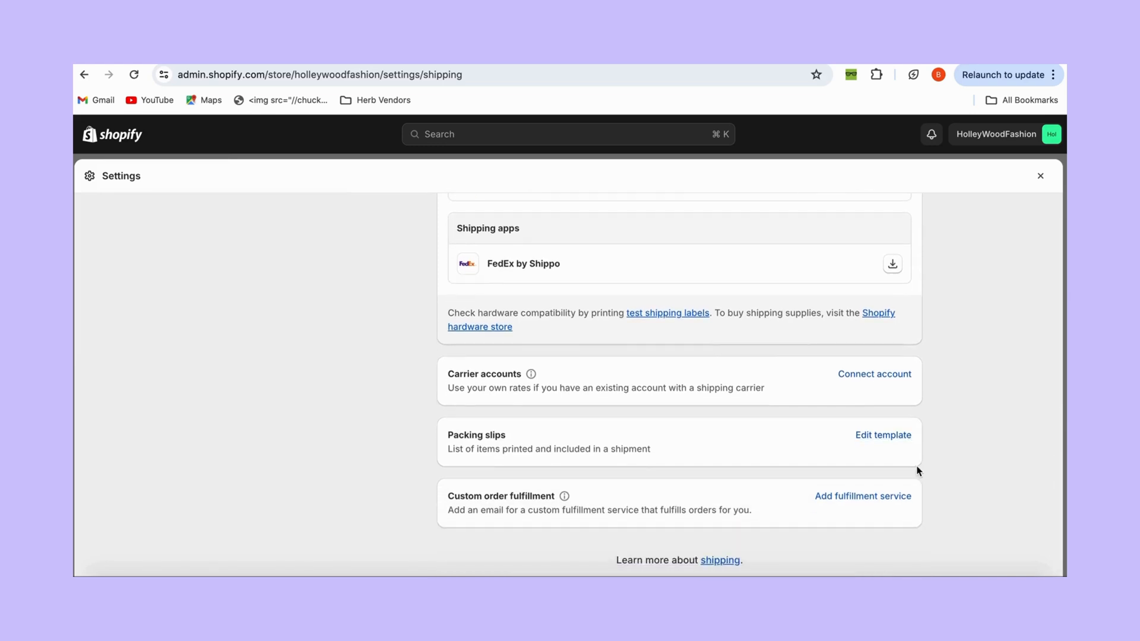
{"action": "scroll", "coordinate": [918, 472], "scroll_direction": "down", "scroll_amount": 1}
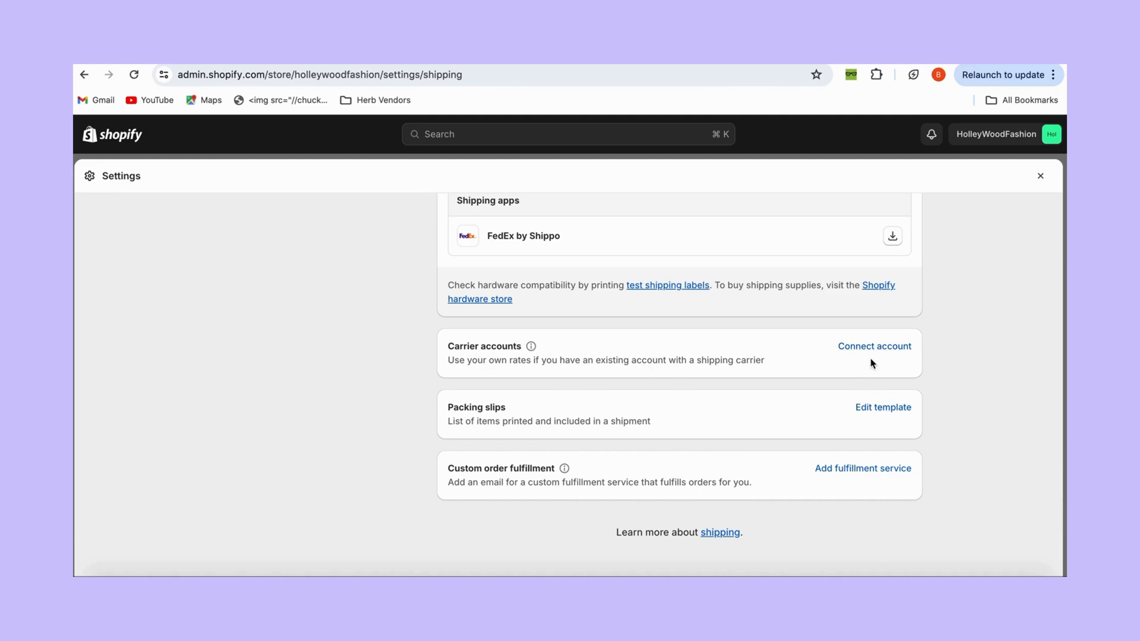
{"action": "left_click", "coordinate": [878, 409]}
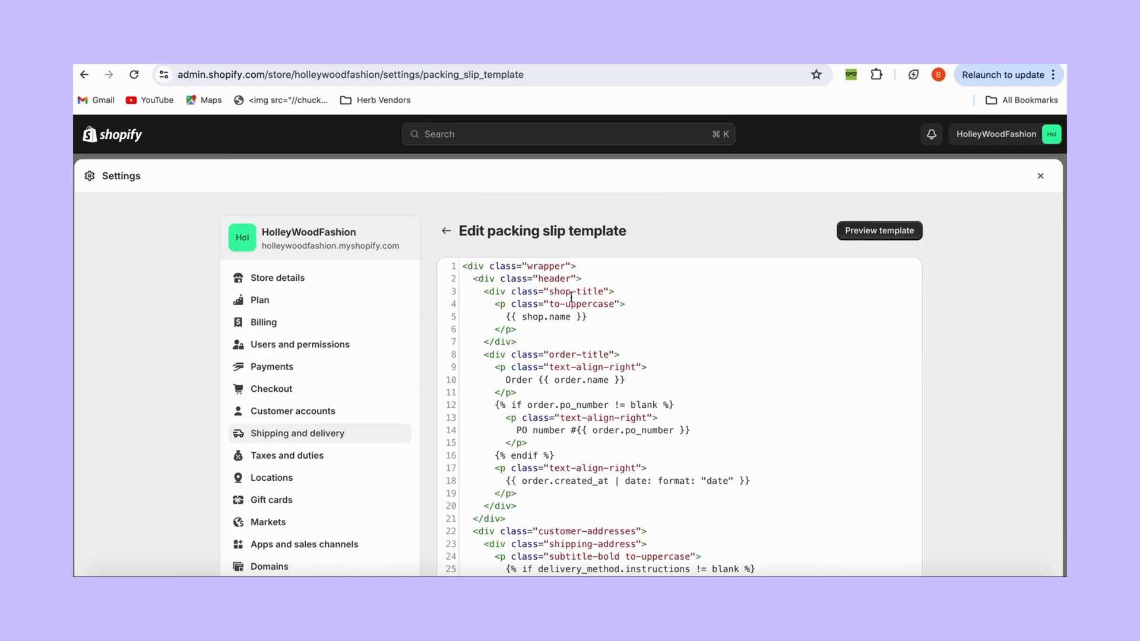
{"action": "left_click", "coordinate": [446, 231]}
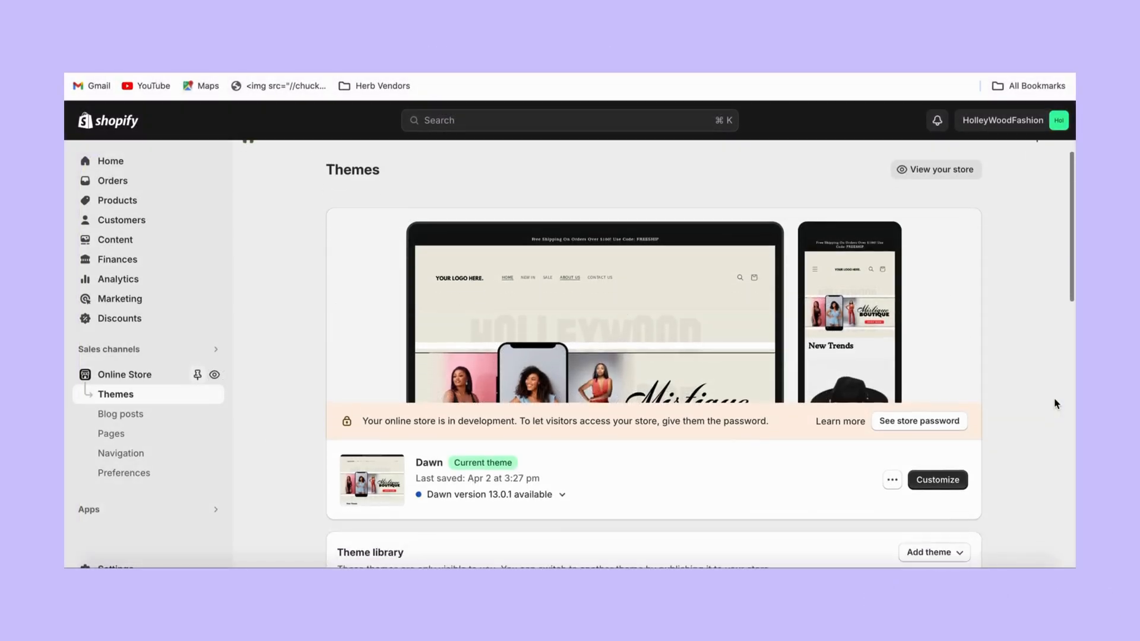
Scroll to the Theme library and open the first Dawn theme in the theme editor.
{"action": "scroll", "coordinate": [1056, 403], "scroll_direction": "down", "scroll_amount": 5}
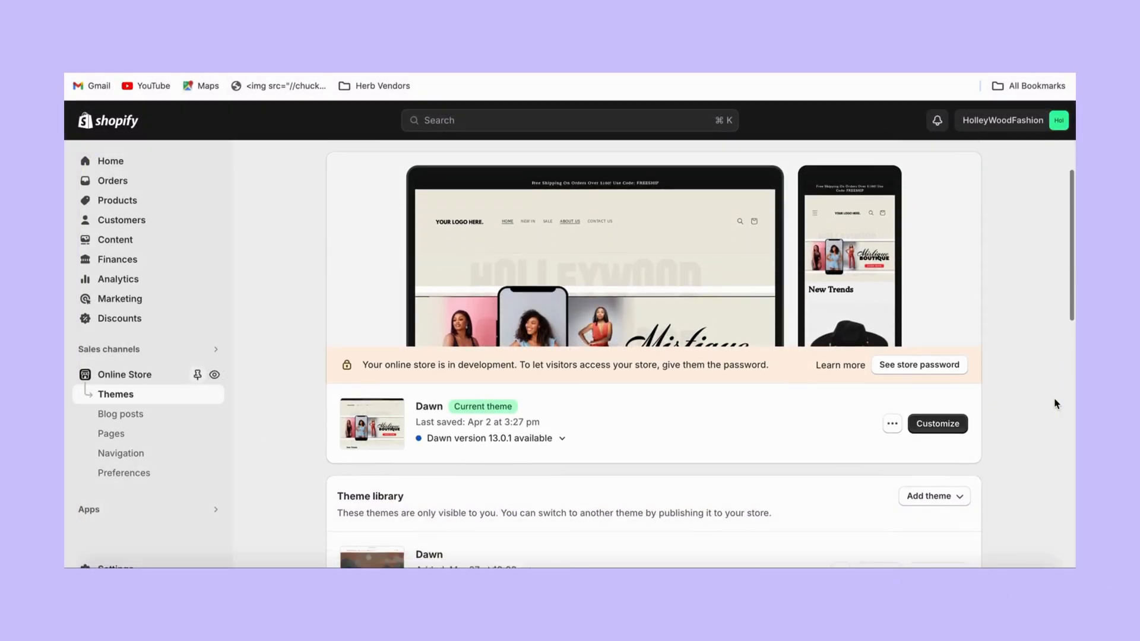
{"action": "scroll", "coordinate": [1055, 403], "scroll_direction": "down", "scroll_amount": 1}
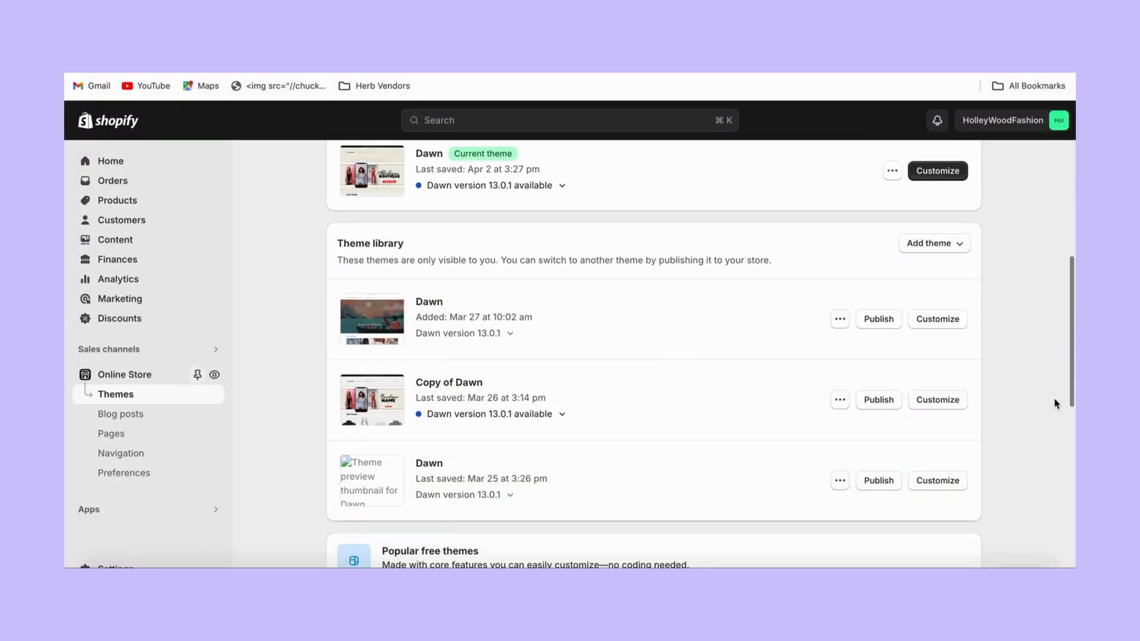
{"action": "left_click", "coordinate": [946, 321]}
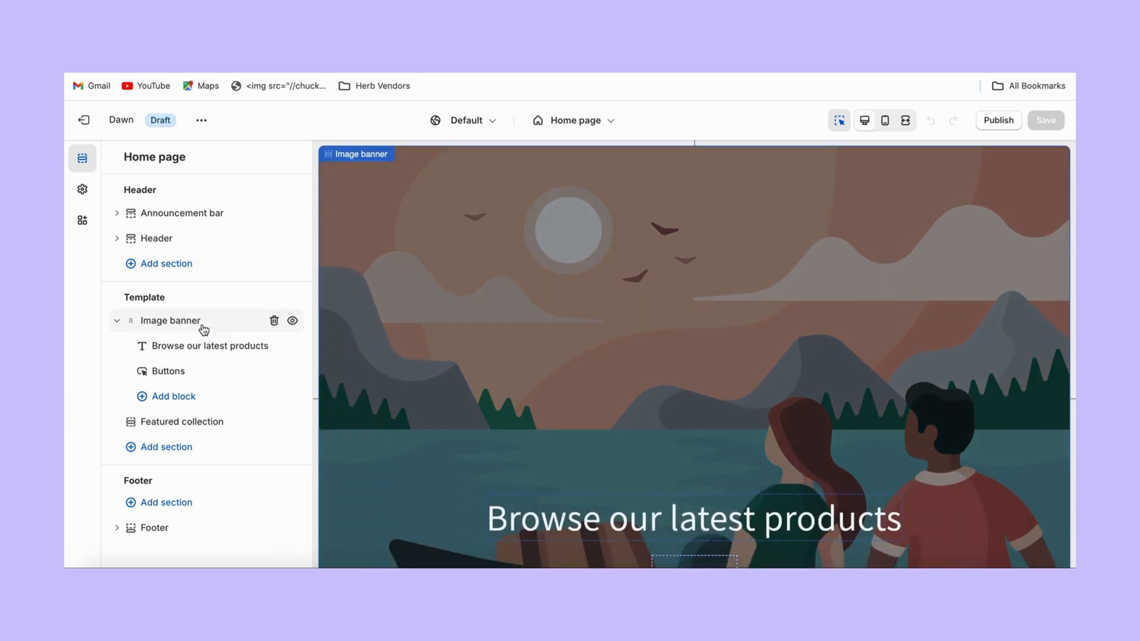
Open the Image banner section and read its overlay opacity, banner height and mobile layout settings.
{"action": "left_click", "coordinate": [203, 330]}
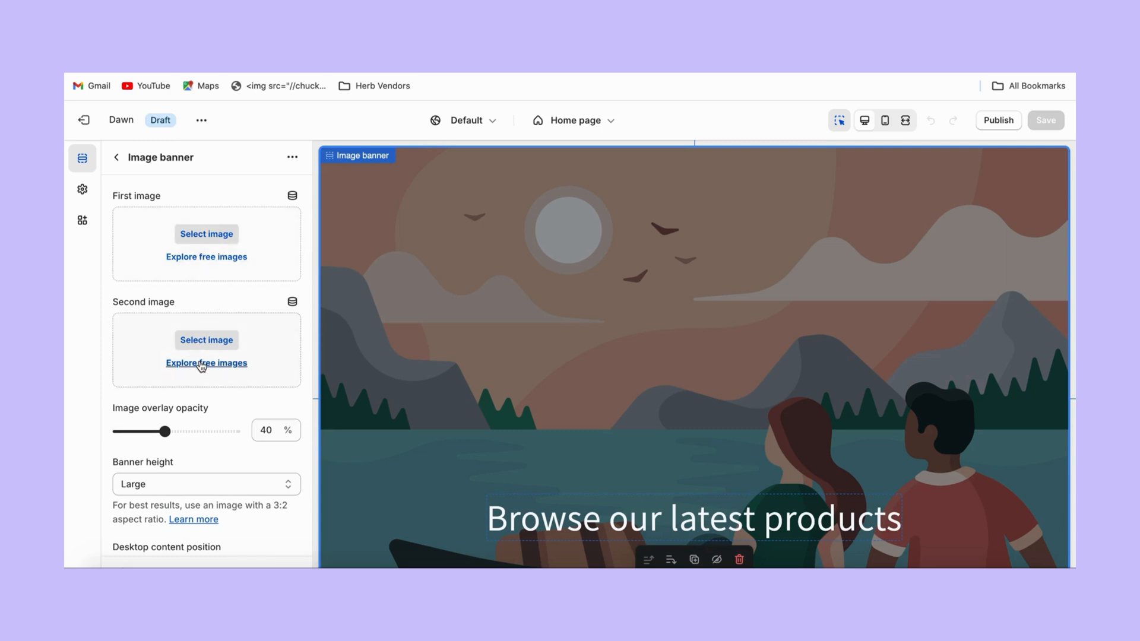
{"action": "left_click", "coordinate": [217, 406]}
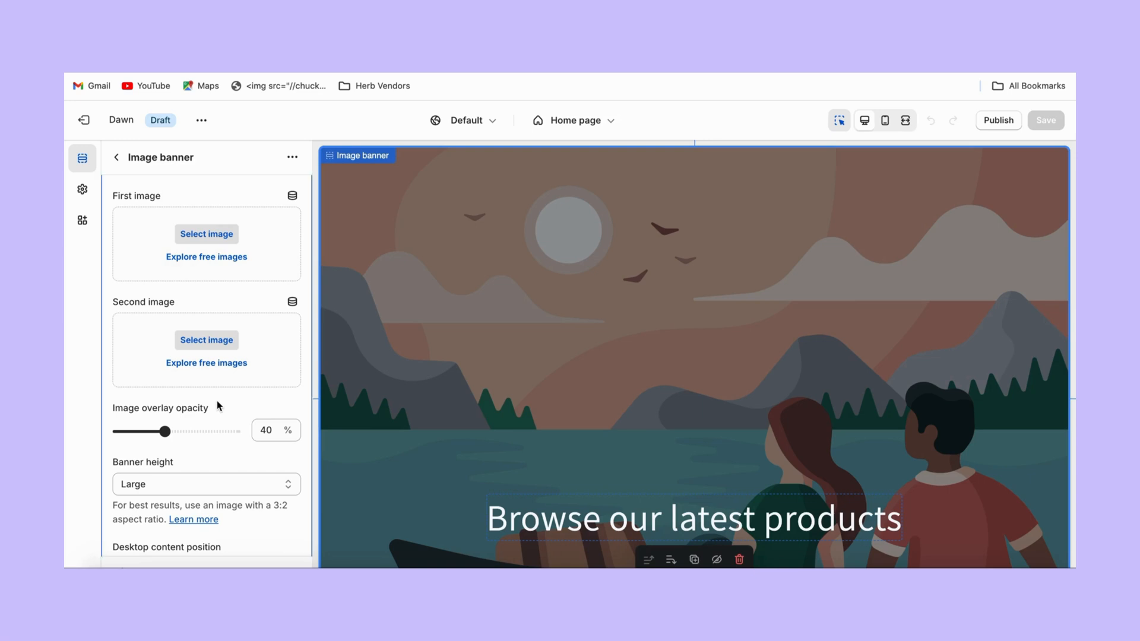
{"action": "left_click_drag", "start_coordinate": [217, 406], "coordinate": [199, 465]}
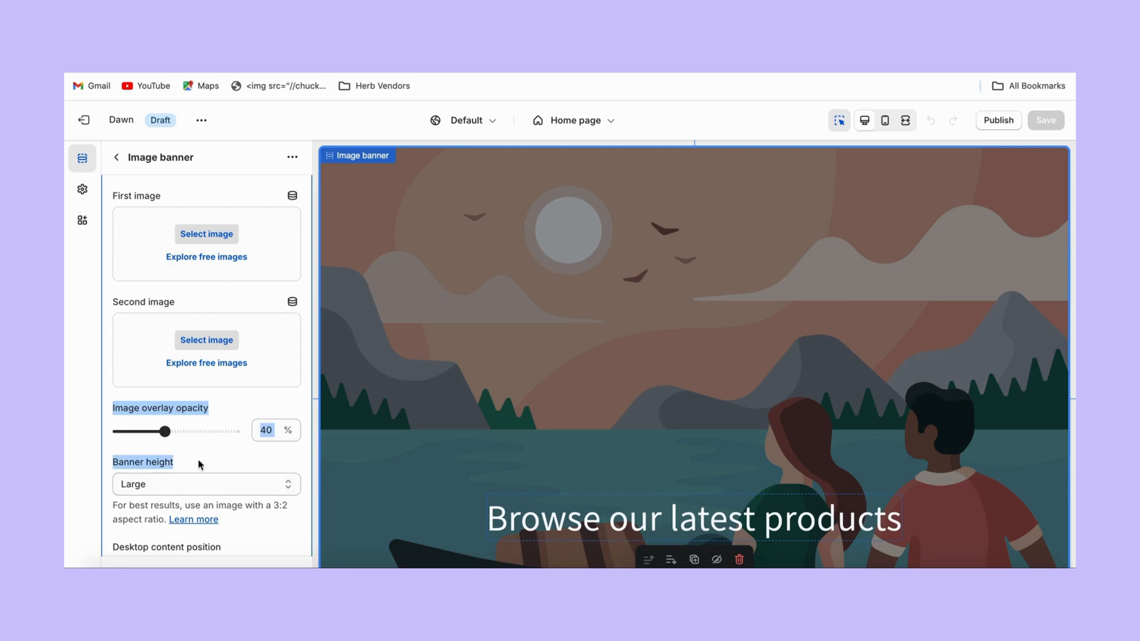
{"action": "left_click", "coordinate": [199, 464]}
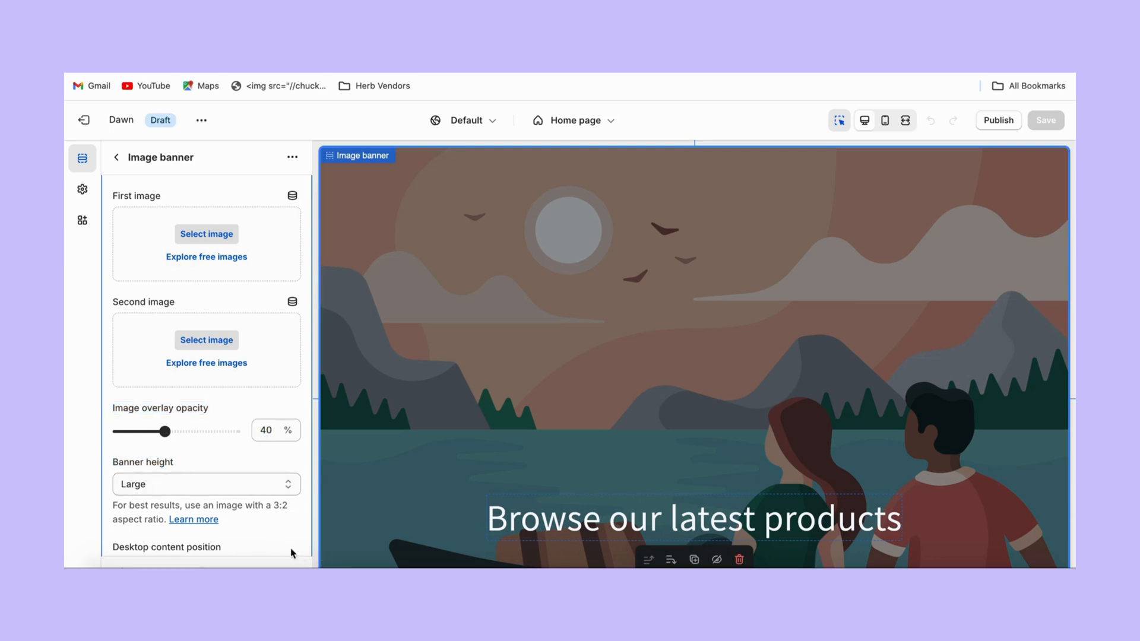
{"action": "mouse_move", "coordinate": [285, 532]}
{"action": "left_mouse_down"}
{"action": "mouse_move", "coordinate": [289, 564]}
{"action": "mouse_move", "coordinate": [289, 525]}
{"action": "left_mouse_up"}
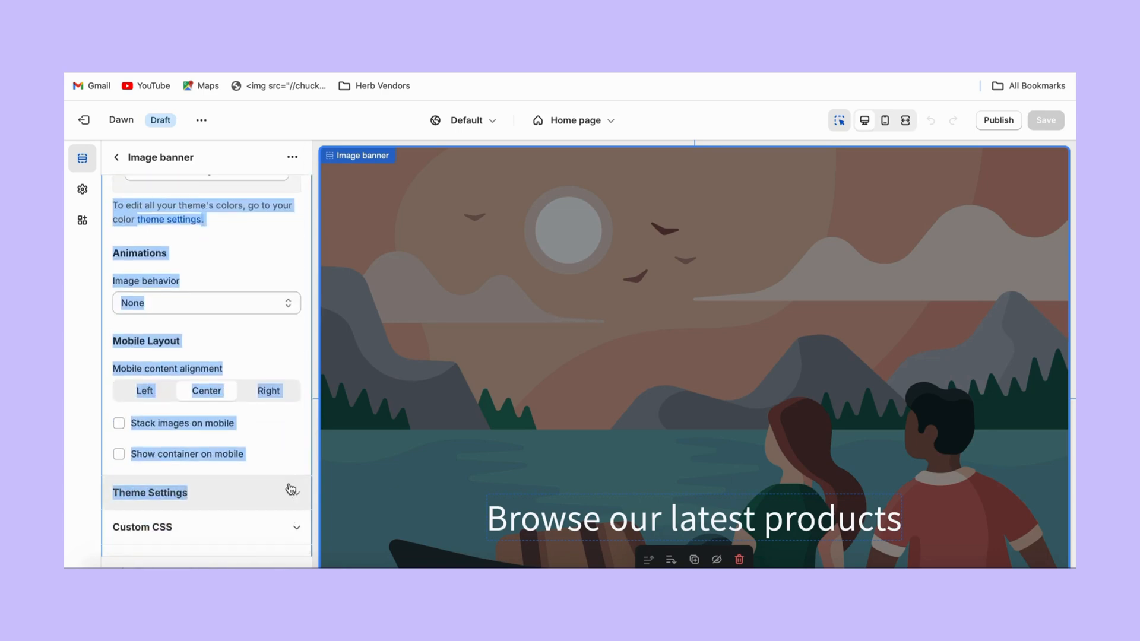
{"action": "left_click", "coordinate": [291, 456]}
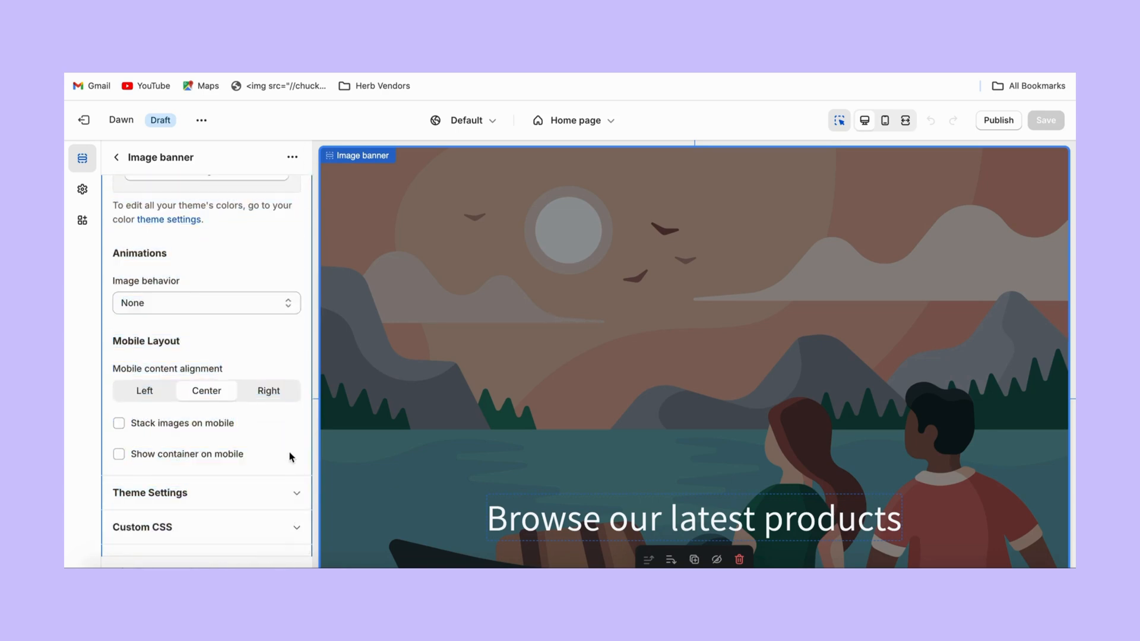
Expand and collapse the banner's Theme Settings, then return to the Home page sections list.
{"action": "left_click", "coordinate": [301, 501]}
{"action": "left_click", "coordinate": [303, 502]}
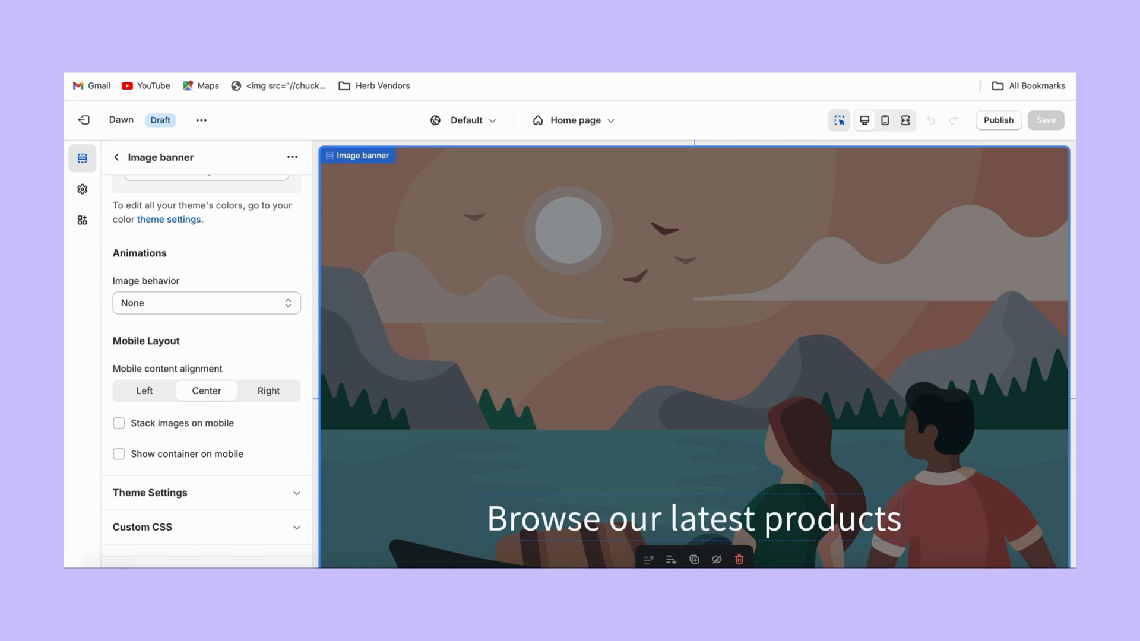
{"action": "left_click_drag", "start_coordinate": [307, 460], "coordinate": [117, 162]}
{"action": "left_click", "coordinate": [117, 162]}
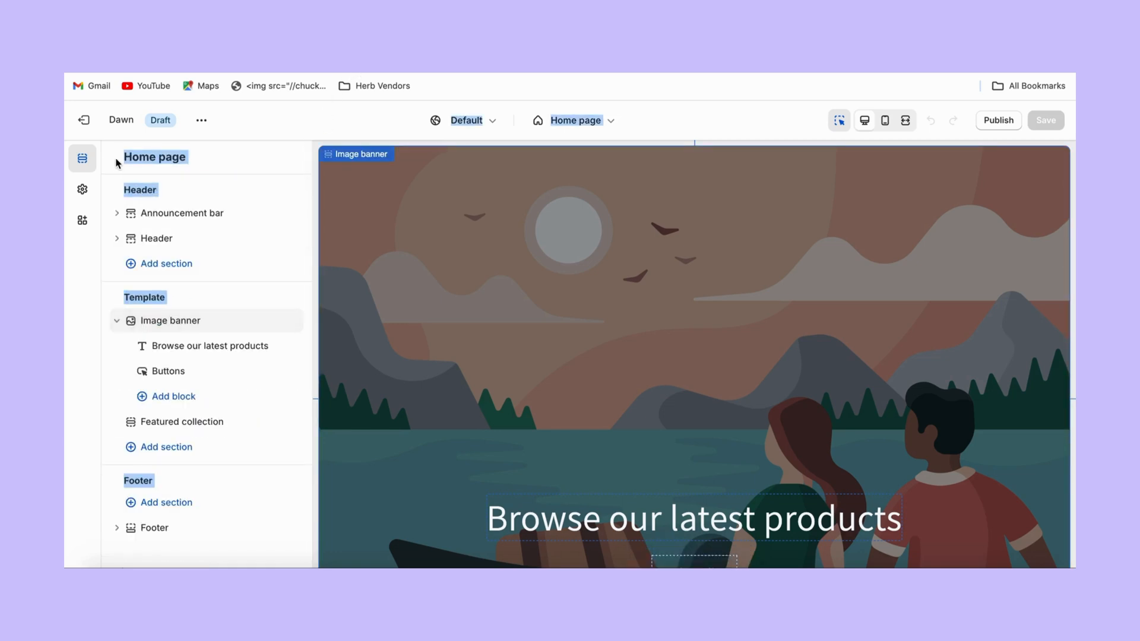
{"action": "left_click", "coordinate": [88, 271]}
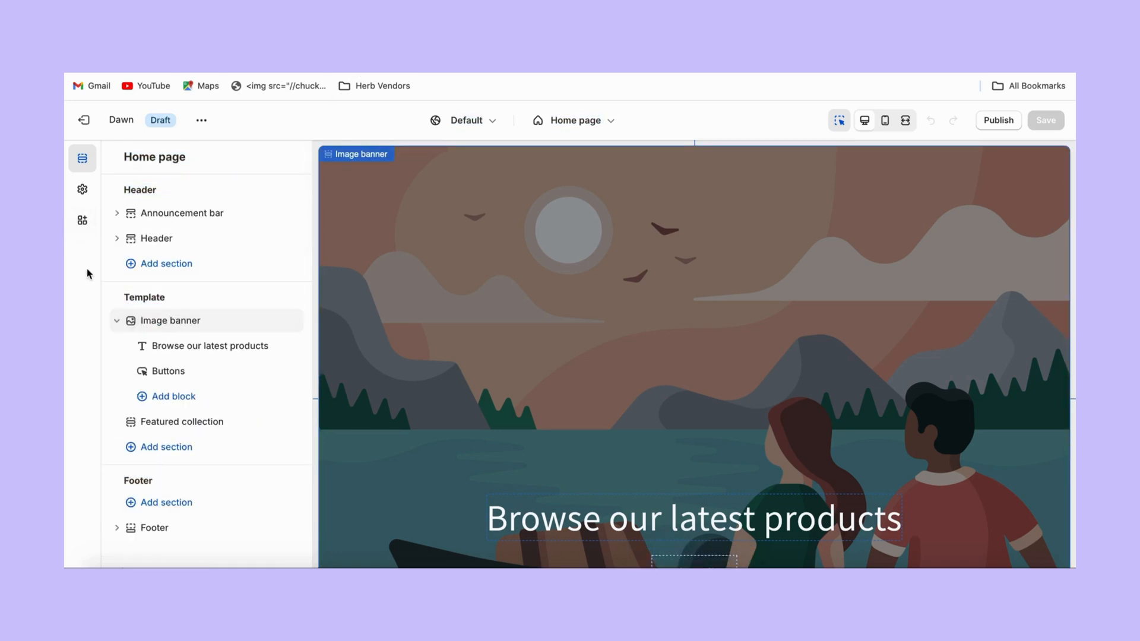
Review Dawn's Logo, Colors, Typography (Assistant, 100% scale), Layout (1200 px width) and Product cards settings.
{"action": "left_click", "coordinate": [85, 196]}
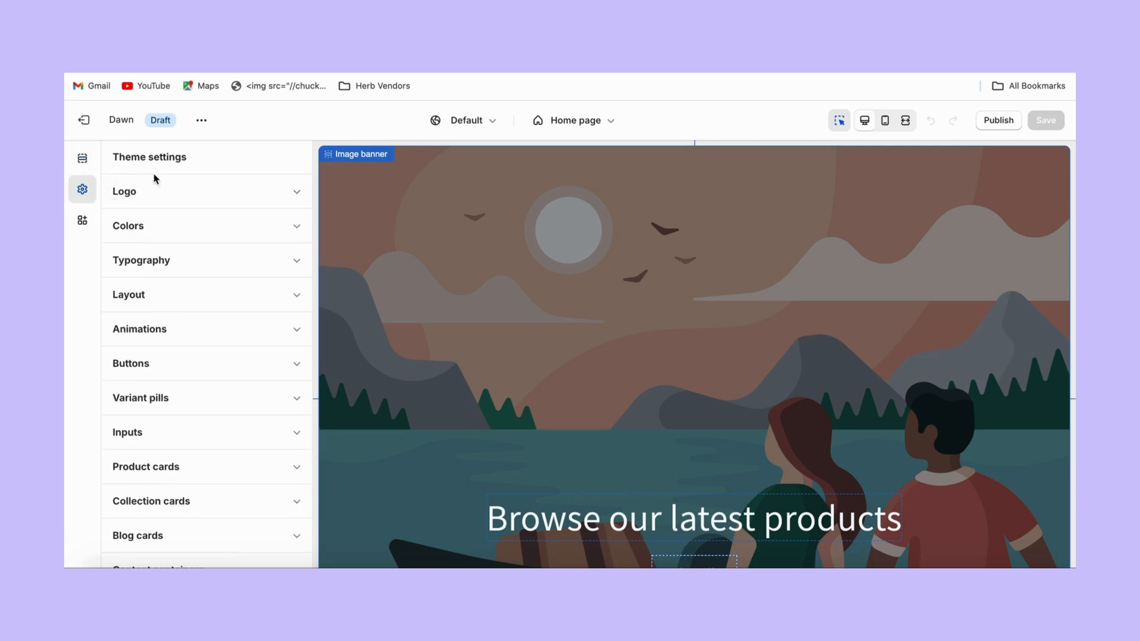
{"action": "left_click", "coordinate": [161, 192]}
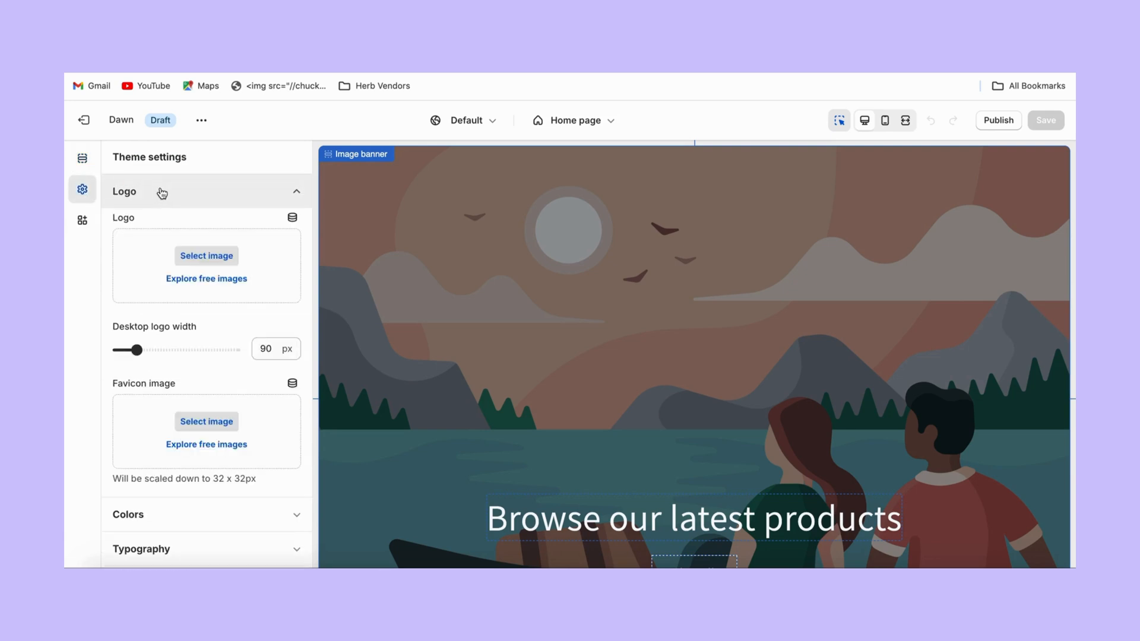
{"action": "left_click", "coordinate": [160, 192]}
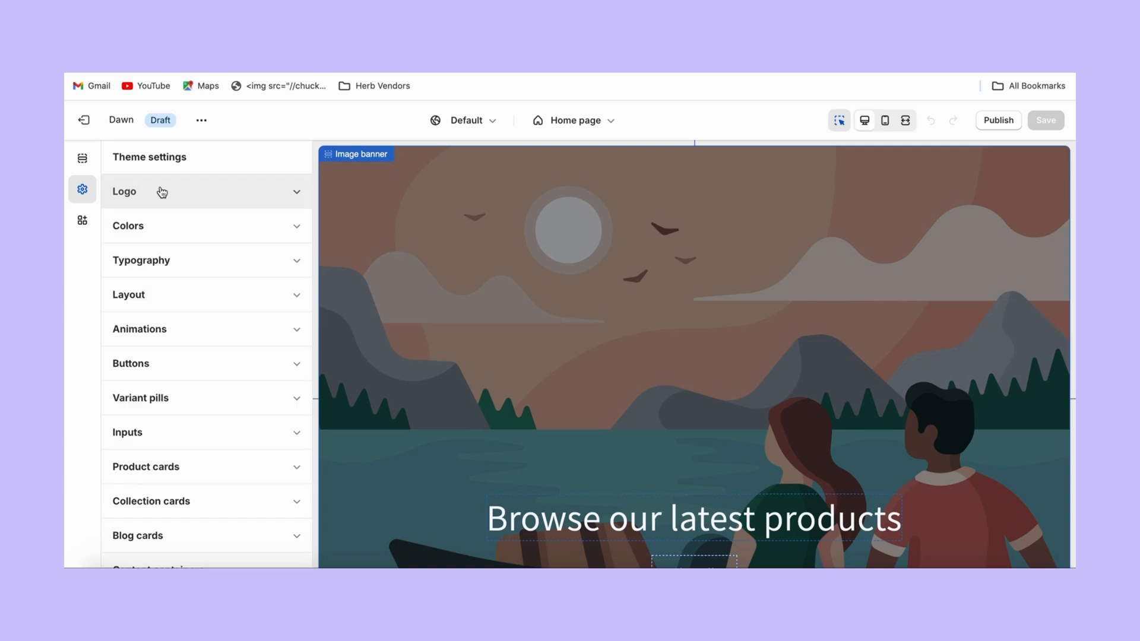
{"action": "left_click", "coordinate": [164, 228]}
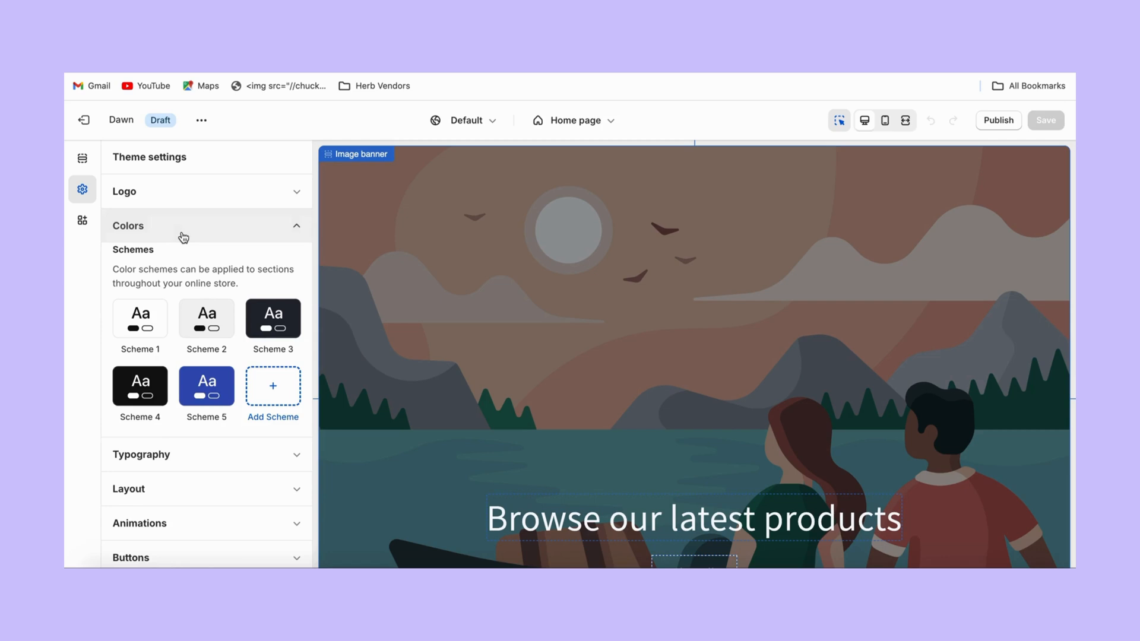
{"action": "left_click", "coordinate": [183, 238]}
{"action": "left_click", "coordinate": [184, 264]}
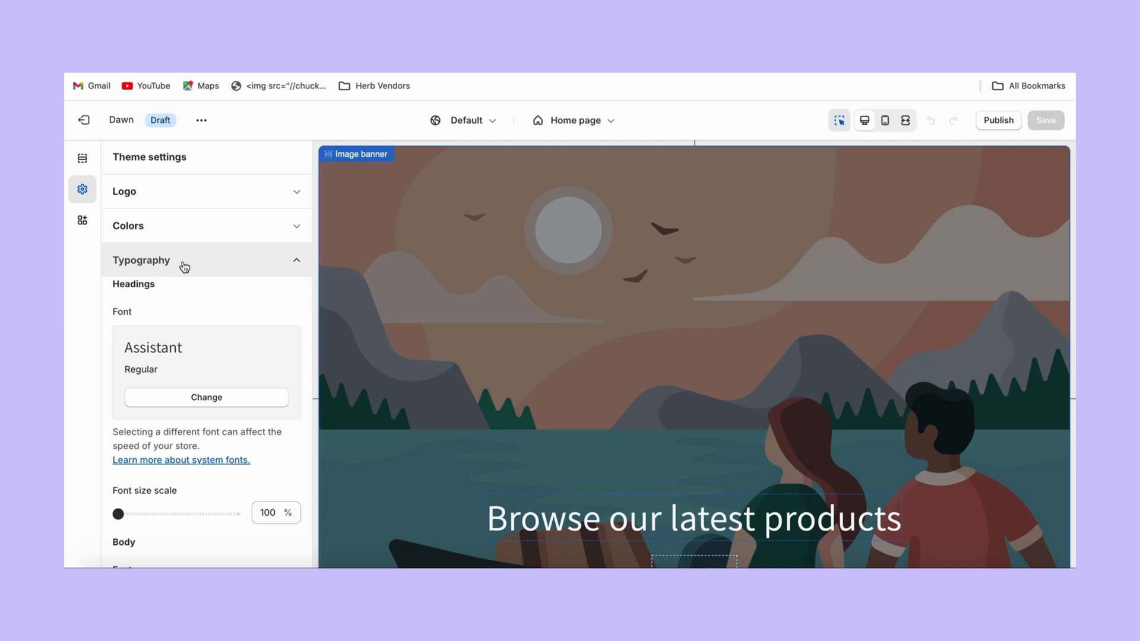
{"action": "left_click", "coordinate": [186, 265]}
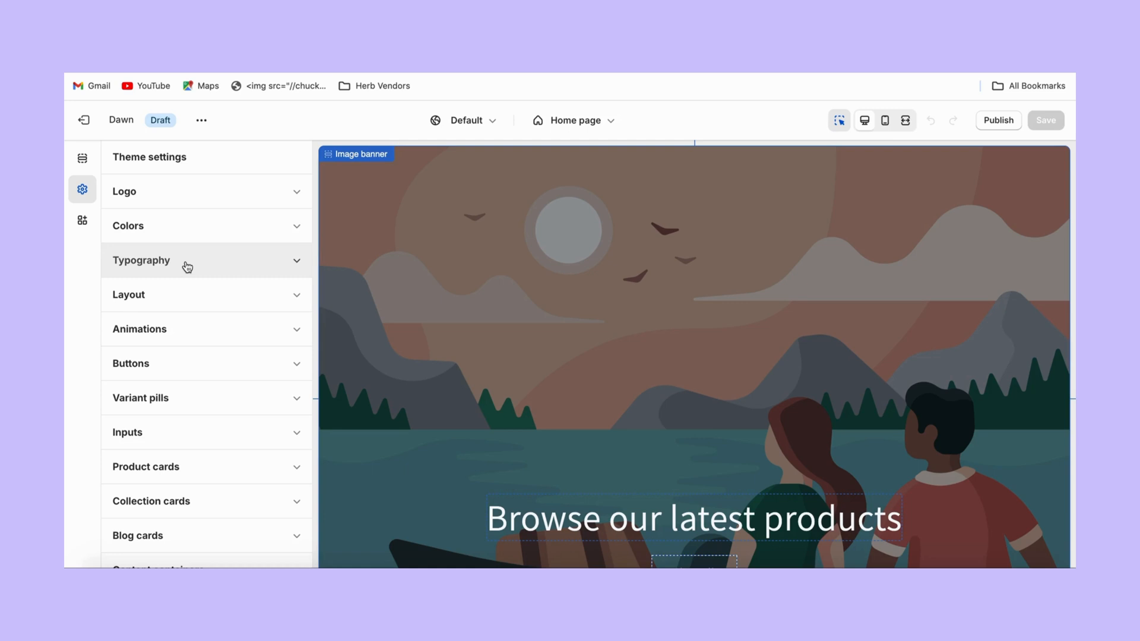
{"action": "left_click", "coordinate": [169, 300]}
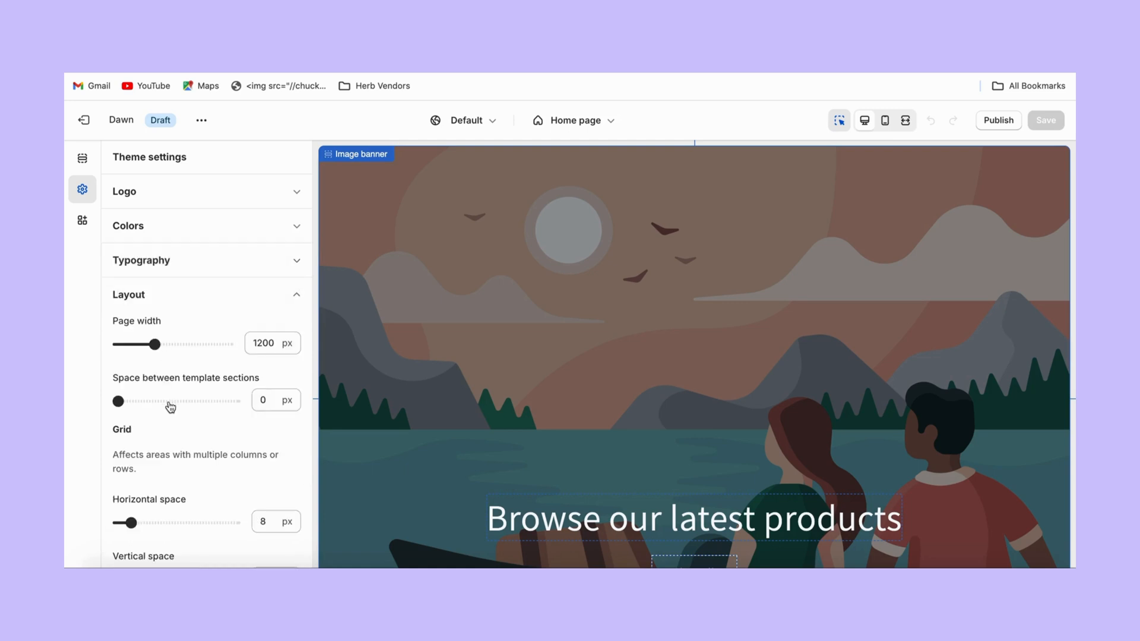
{"action": "left_click", "coordinate": [176, 304]}
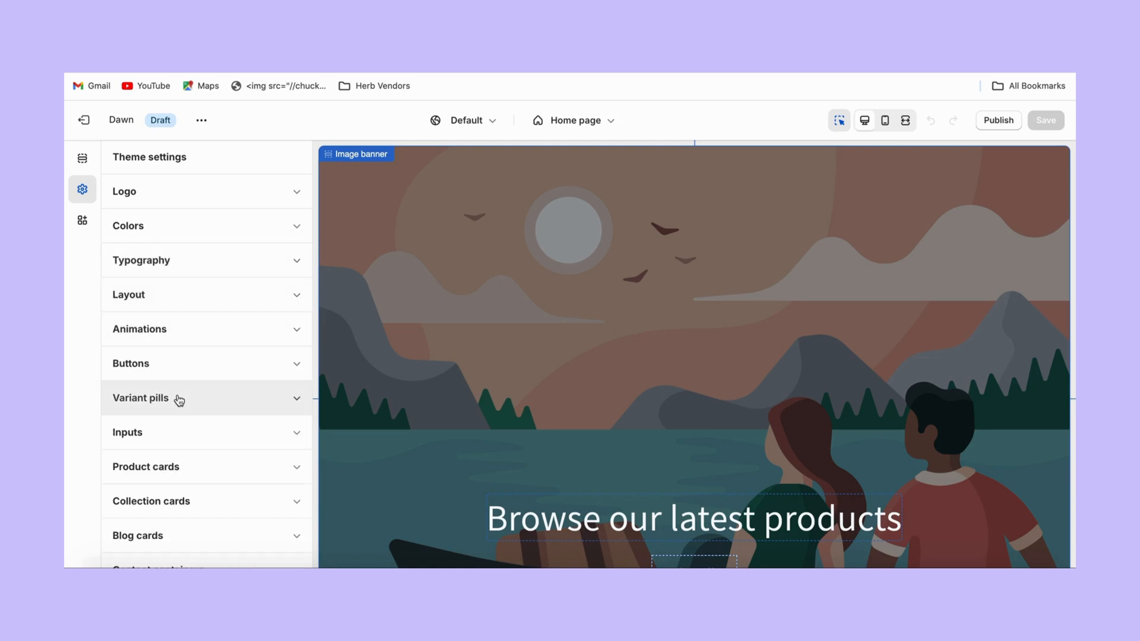
{"action": "left_click", "coordinate": [180, 468]}
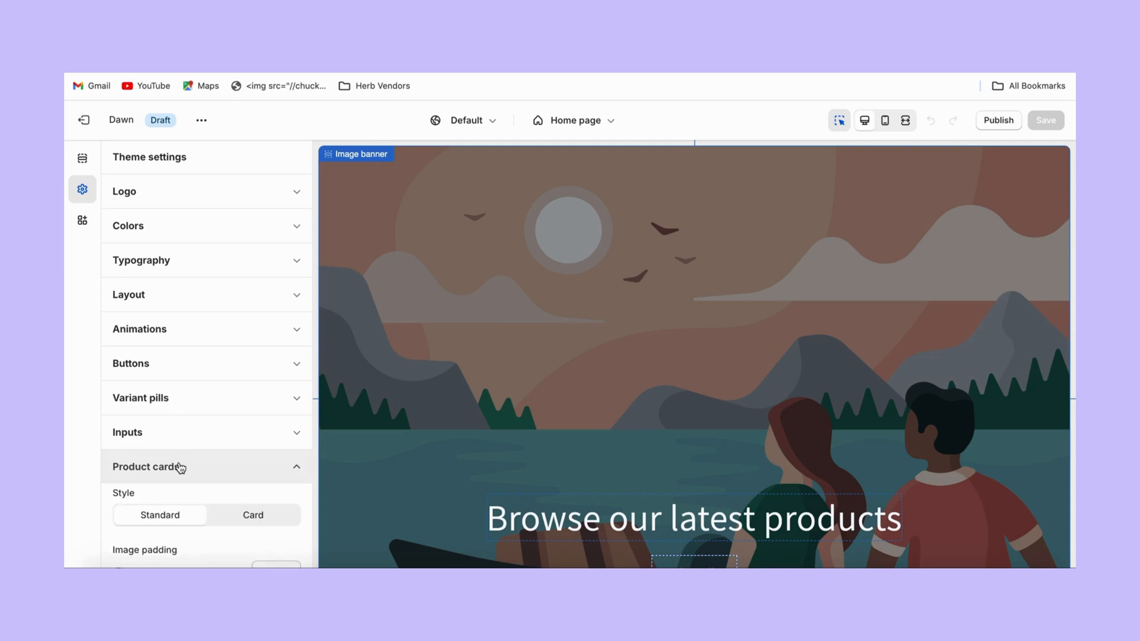
{"action": "left_click", "coordinate": [180, 468]}
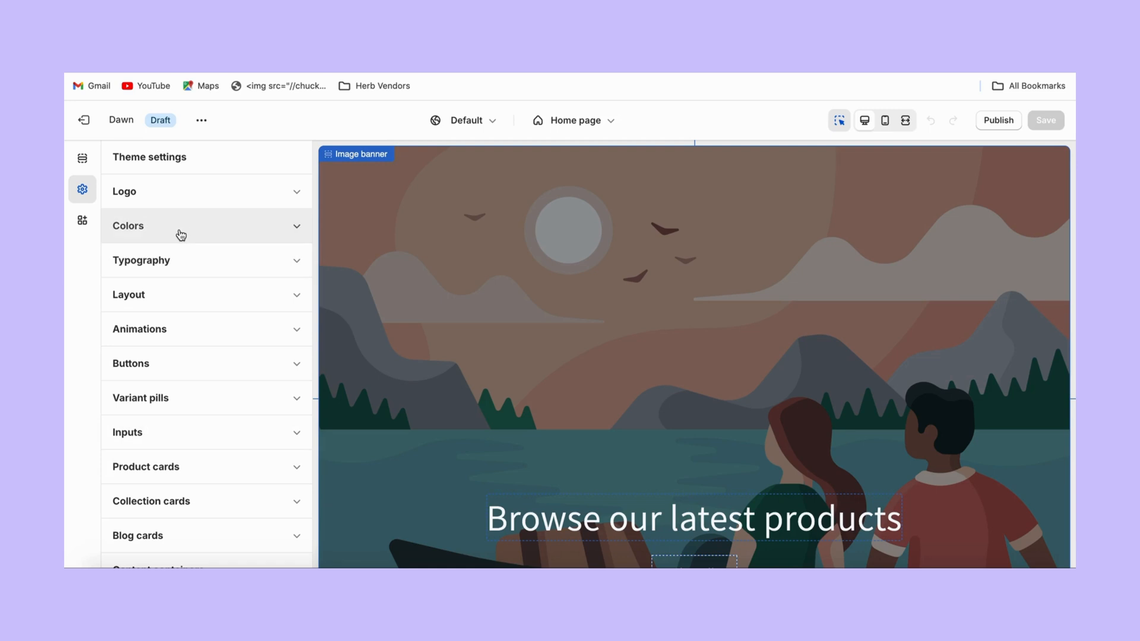
Back in the home page sections, preview inserting a section above the Header without adding one.
{"action": "left_click", "coordinate": [82, 159]}
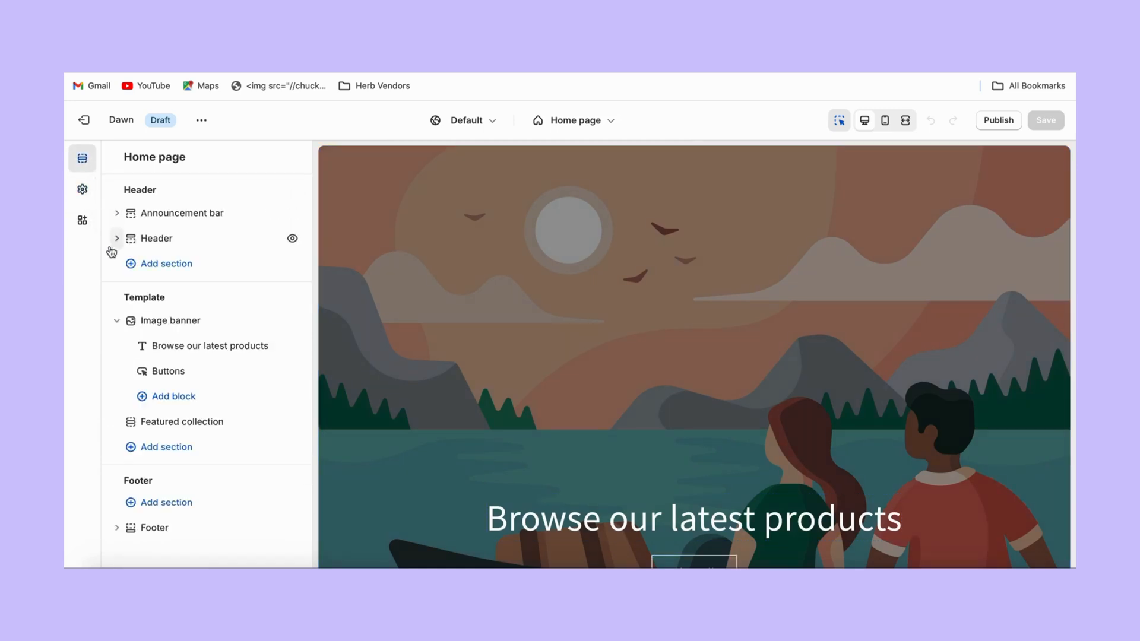
{"action": "left_click", "coordinate": [179, 224]}
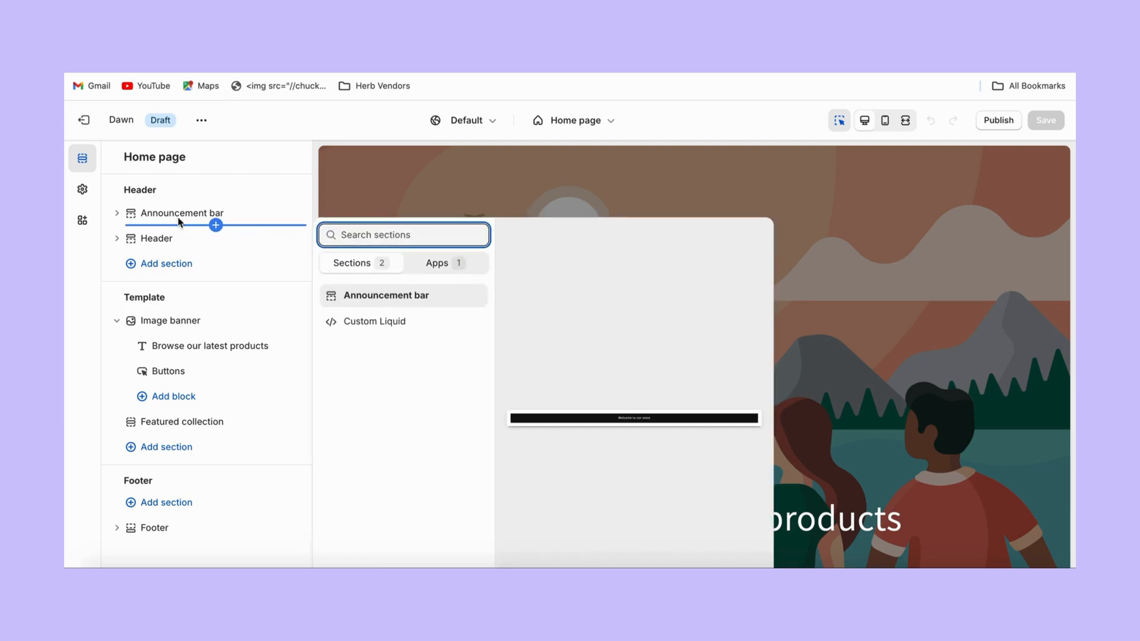
{"action": "left_click", "coordinate": [178, 239]}
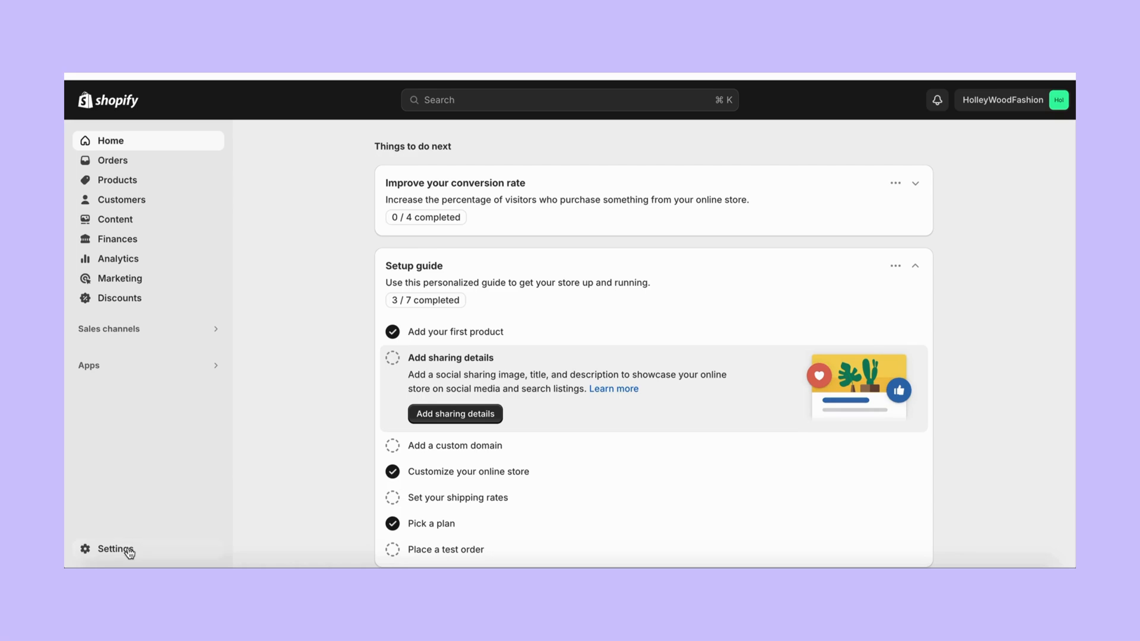
Open Settings > Domains, preview Connect existing domain, then return and review the myshopify.com listing.
{"action": "left_click", "coordinate": [128, 549]}
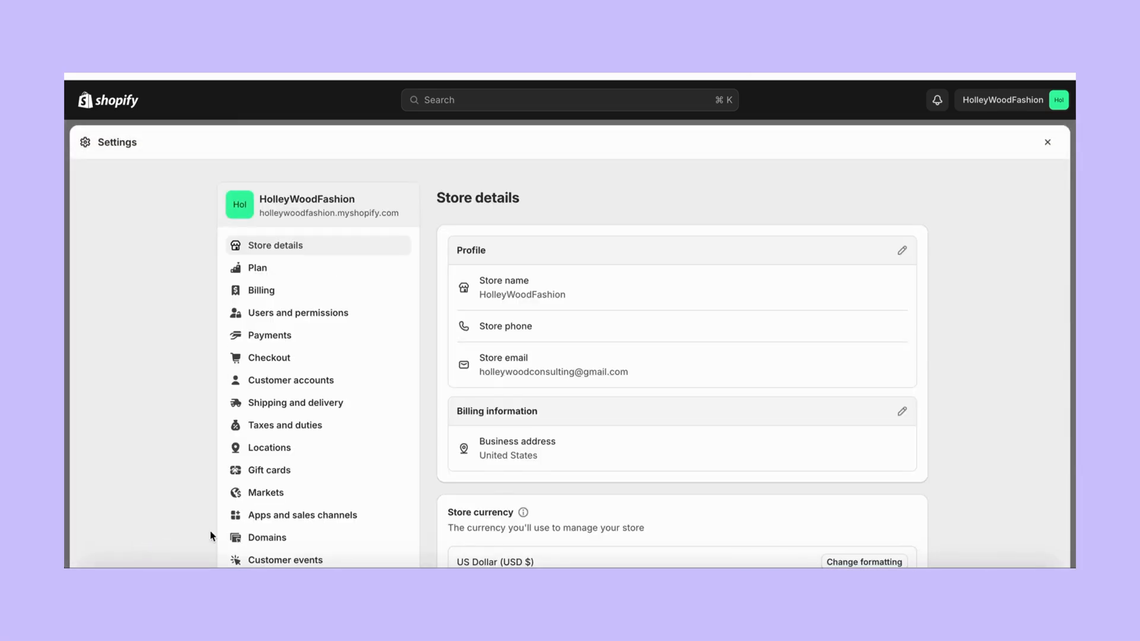
{"action": "left_click", "coordinate": [256, 539]}
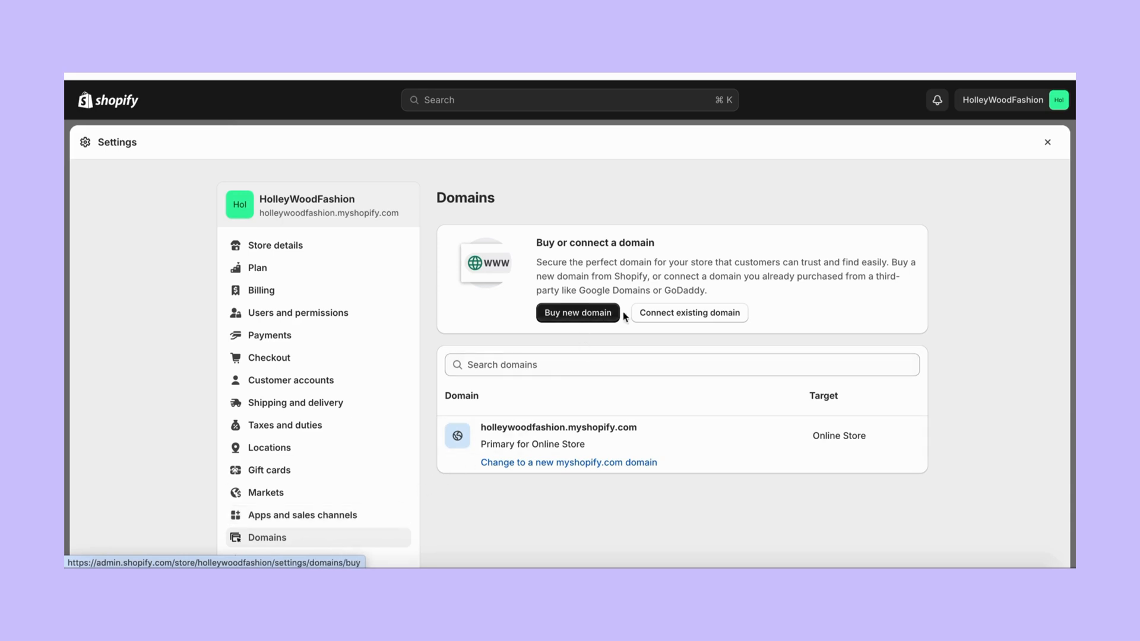
{"action": "left_click", "coordinate": [667, 310]}
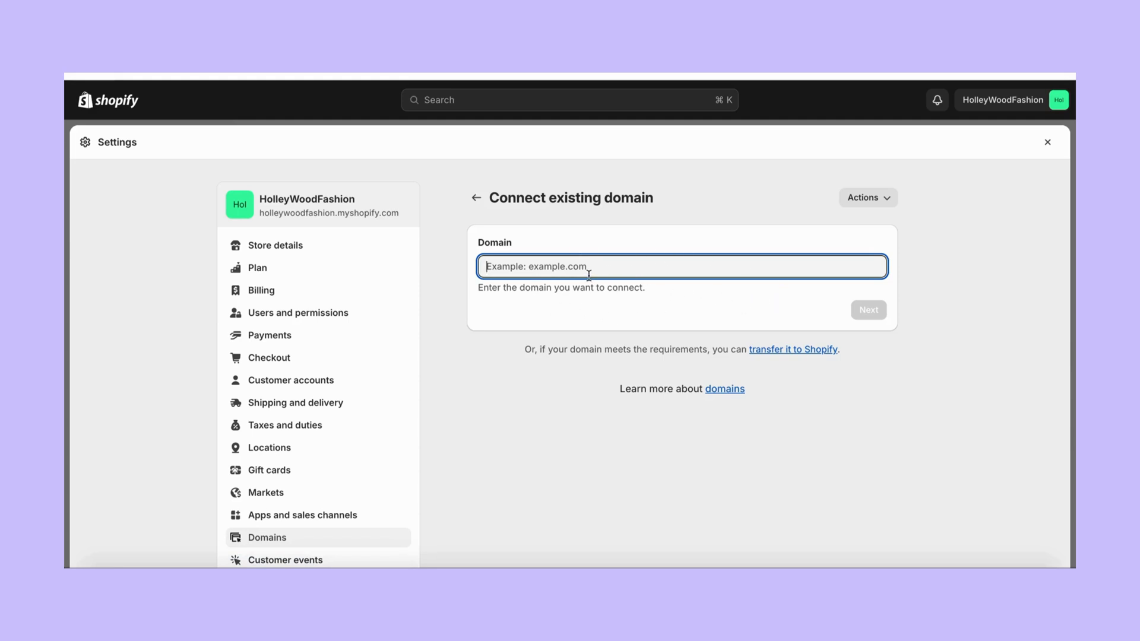
{"action": "left_click", "coordinate": [476, 197]}
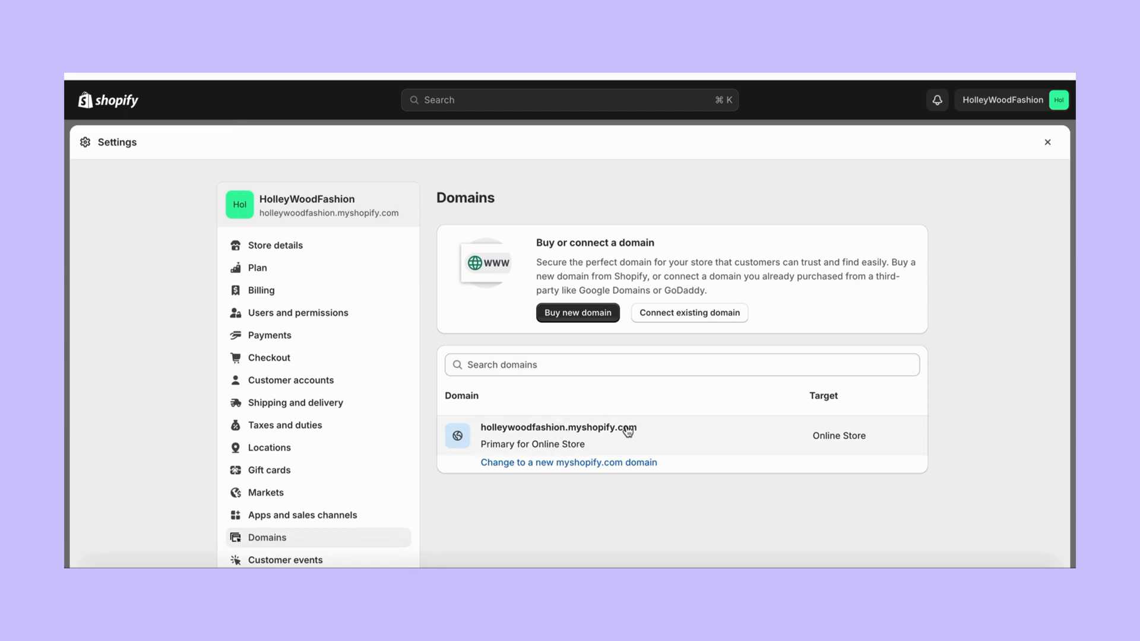
{"action": "scroll", "coordinate": [627, 432], "scroll_direction": "down", "scroll_amount": 3}
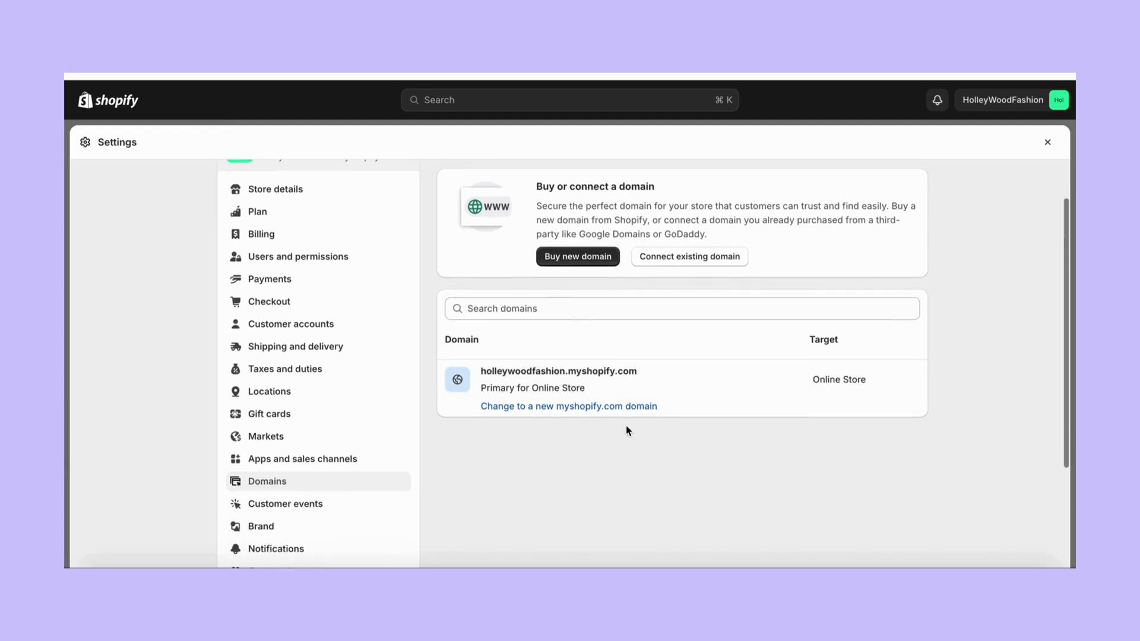
{"action": "scroll", "coordinate": [626, 425], "scroll_direction": "down", "scroll_amount": 5}
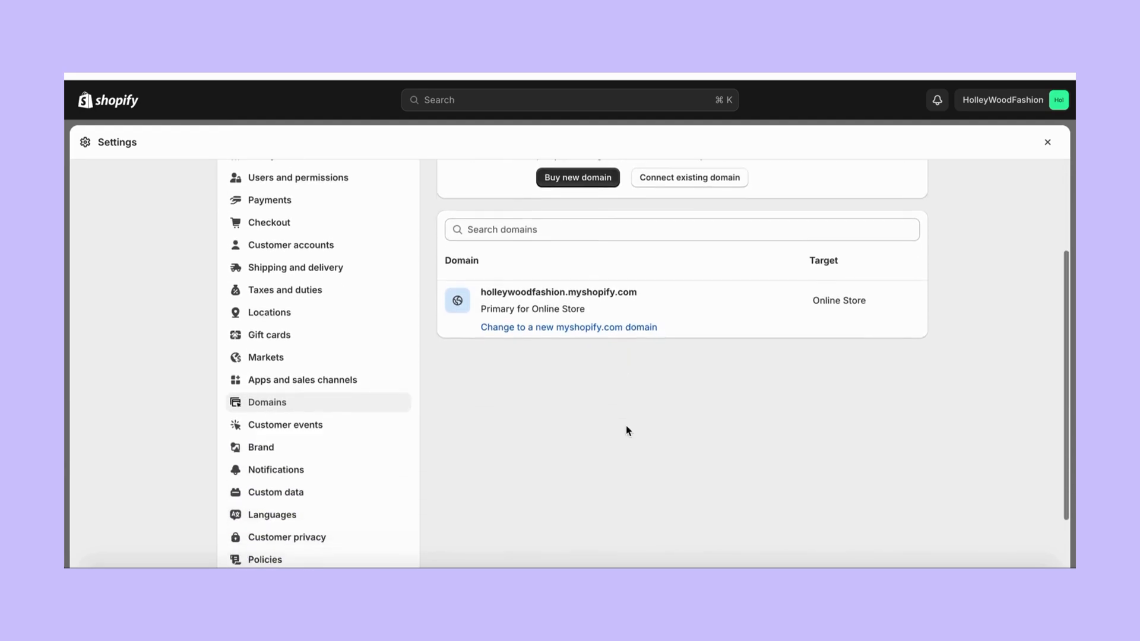
{"action": "scroll", "coordinate": [626, 425], "scroll_direction": "up", "scroll_amount": 7}
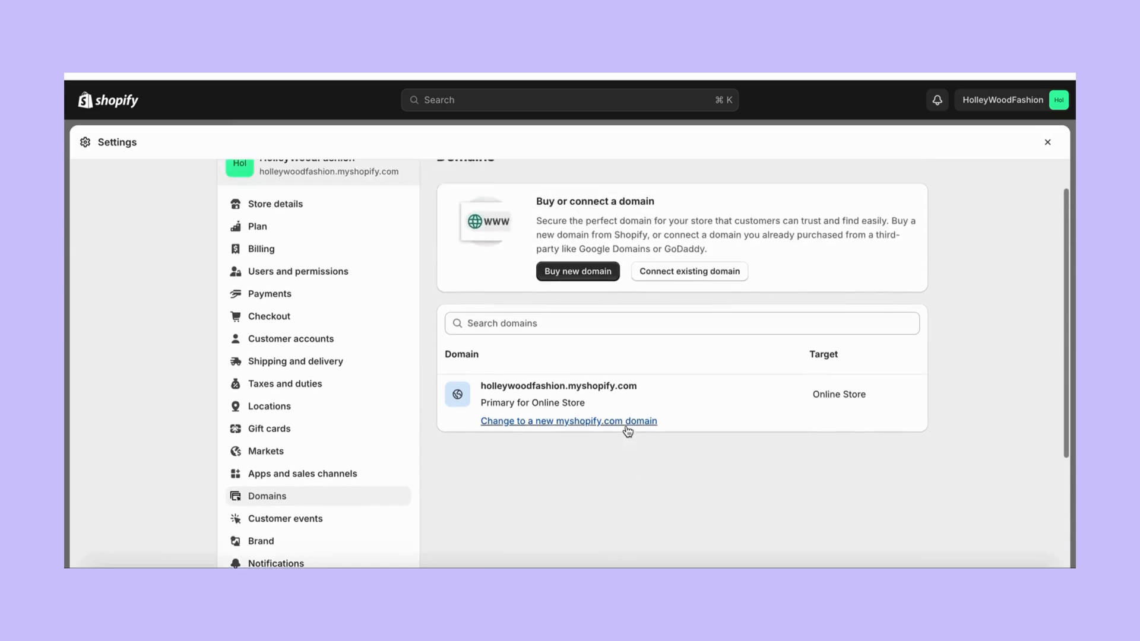